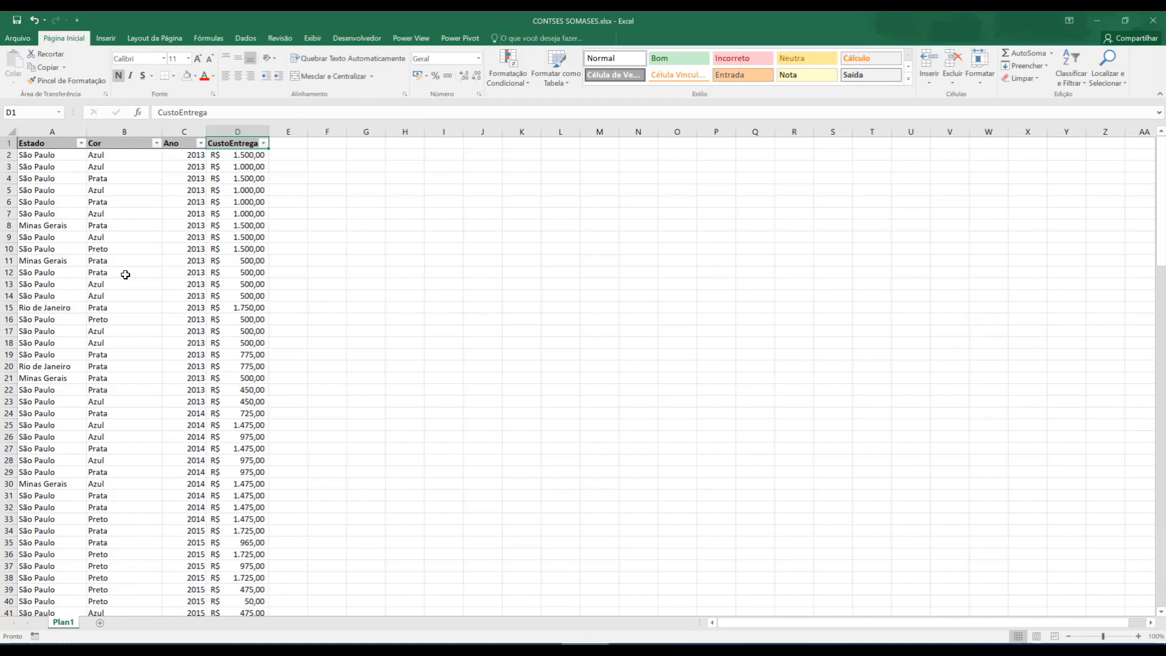
- Count the filled Estado cells in H4 with the formula =CONT.VALORES(A2:A1000)
left_click(396, 181)
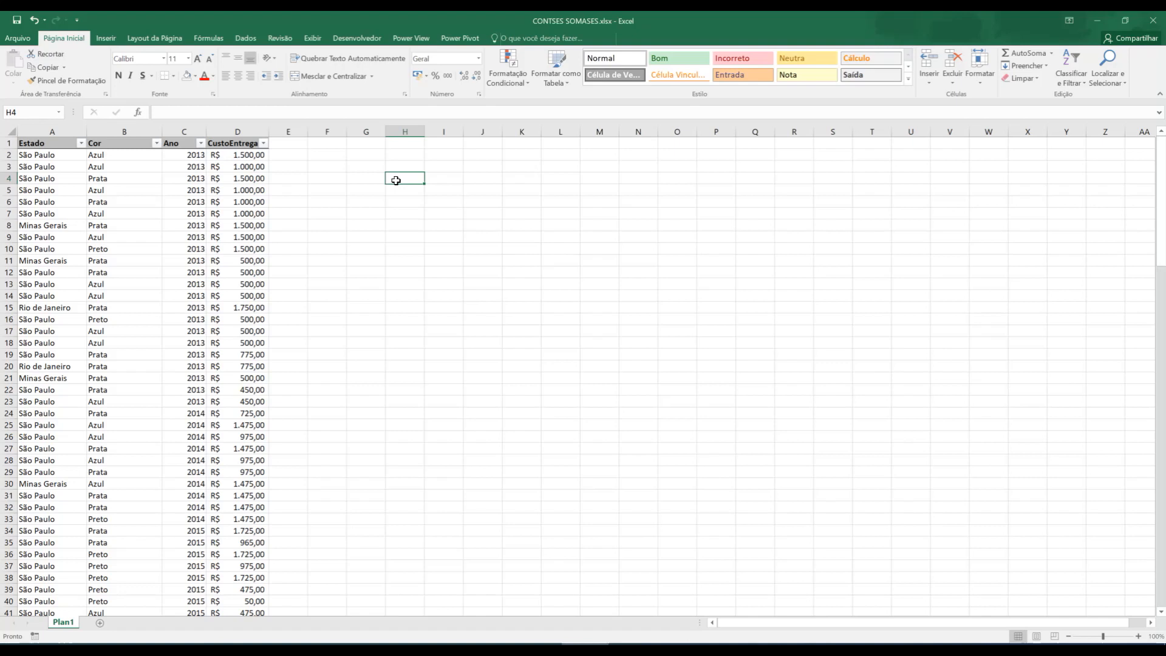
type("=Con")
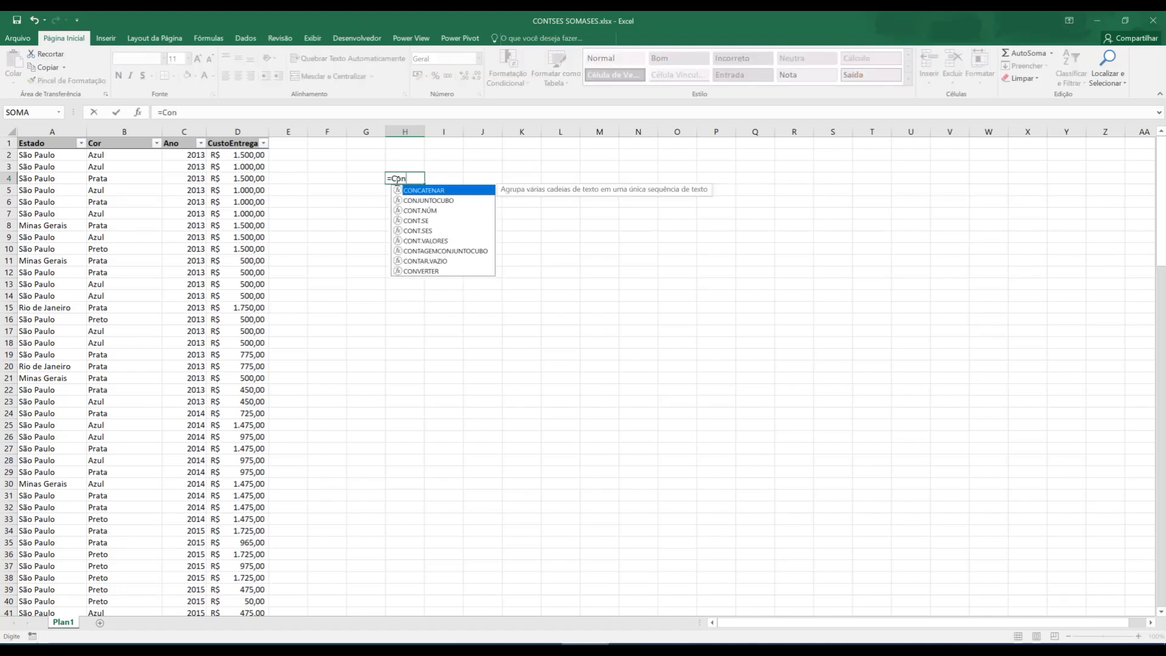
key("Down")
key("Down")
key("Down")
key("Down")
key("Down")
key("Tab")
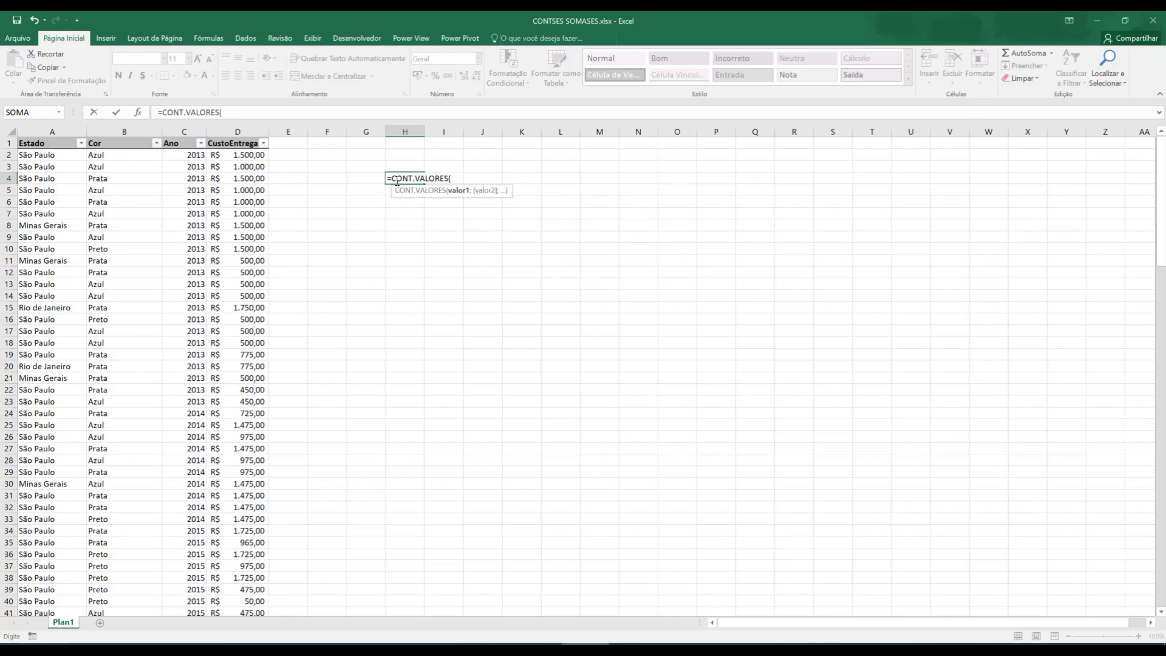
type("a2")
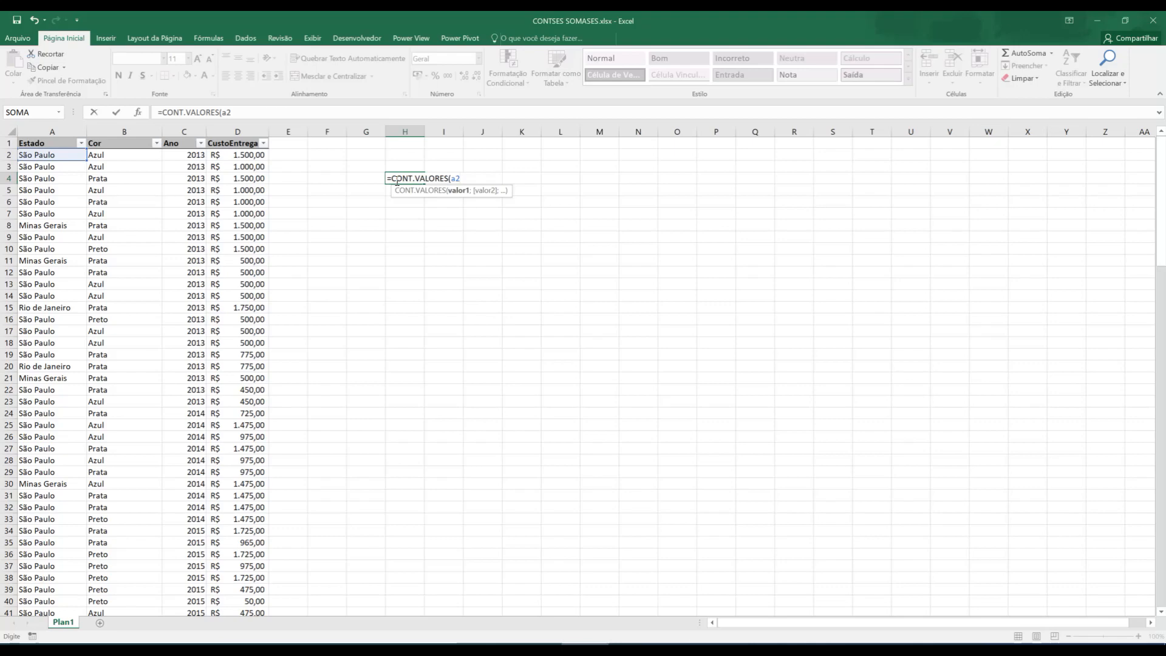
type(":")
scroll(393, 271, "down", 20)
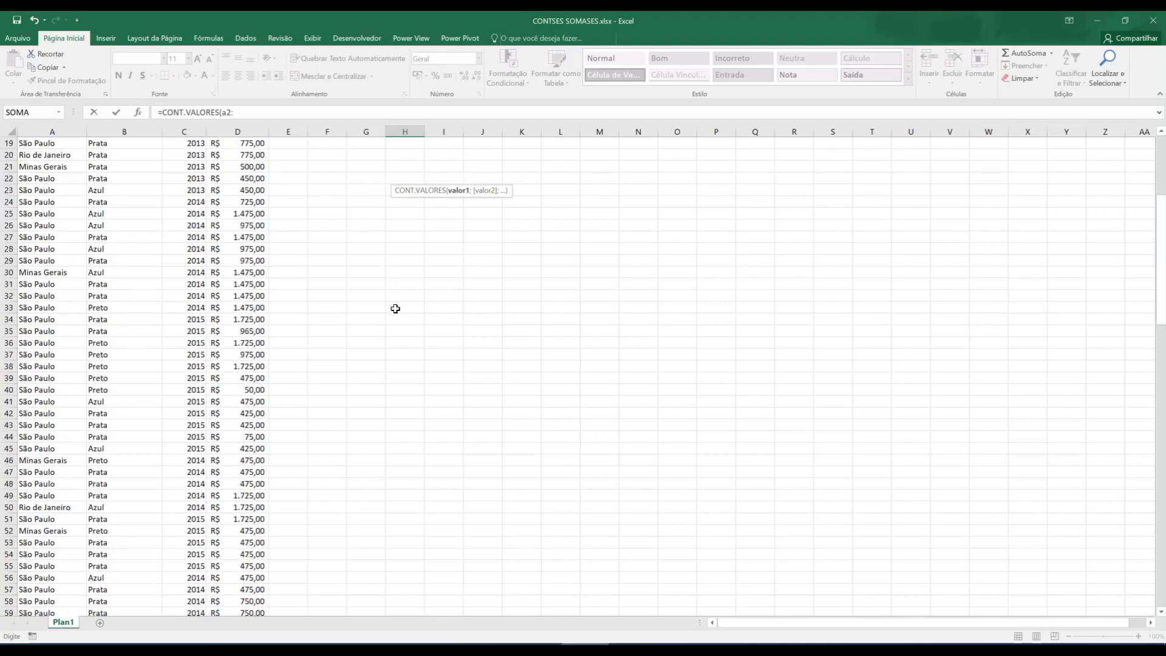
scroll(410, 351, "down", 14)
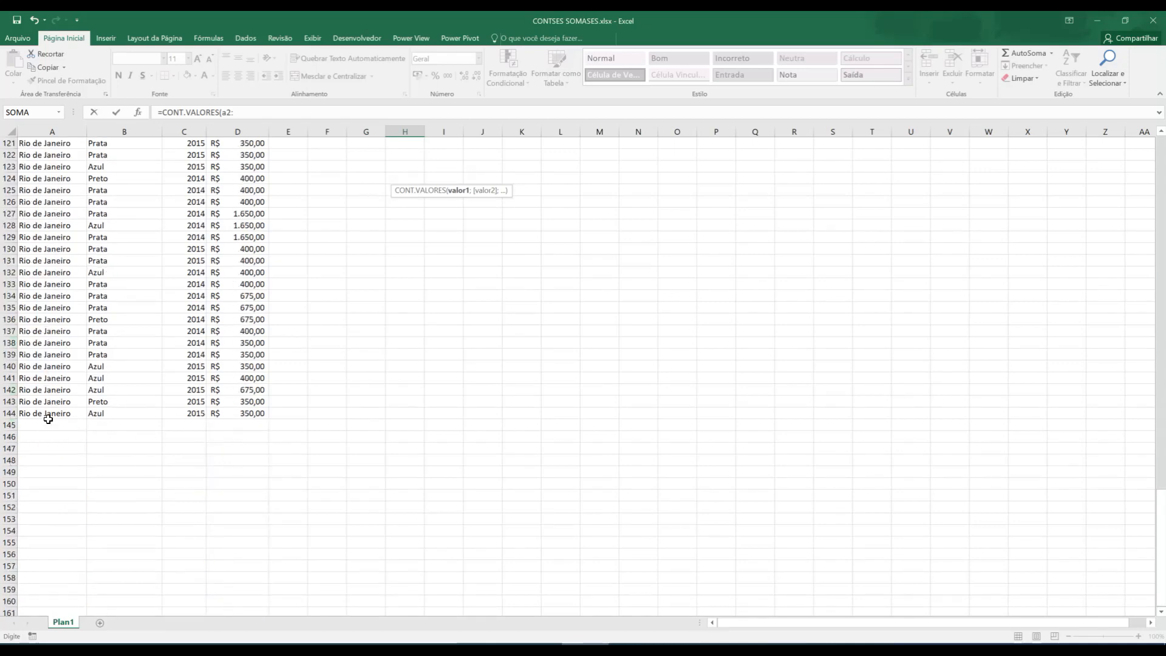
scroll(473, 371, "up", 3)
scroll(473, 372, "up", 20)
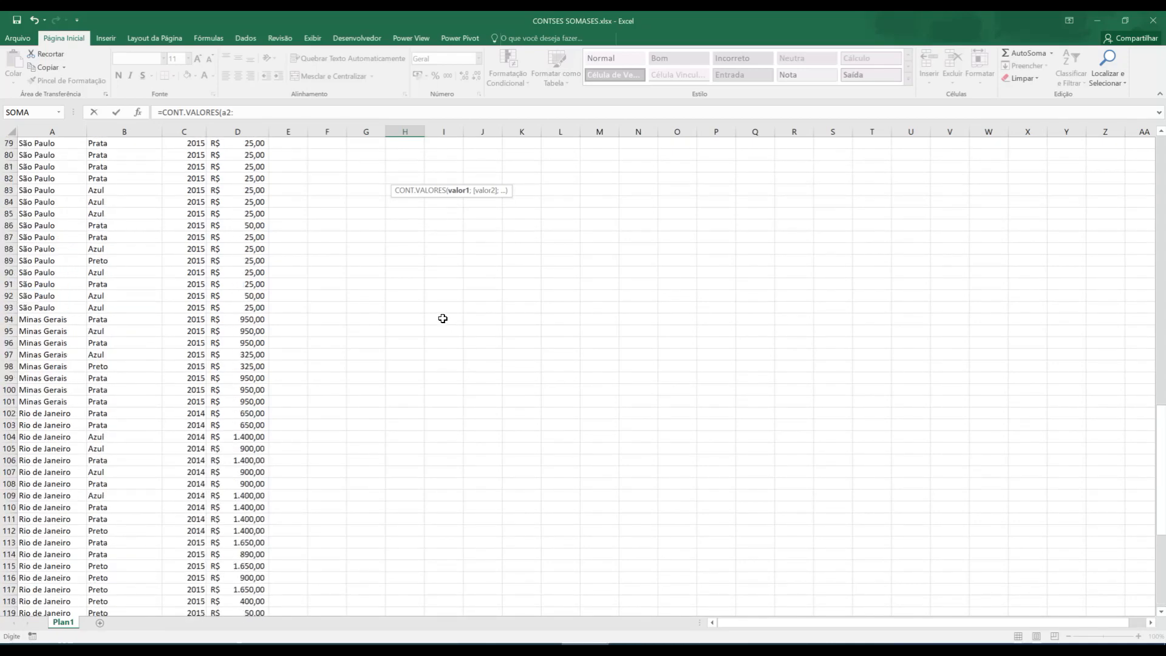
scroll(441, 275, "up", 13)
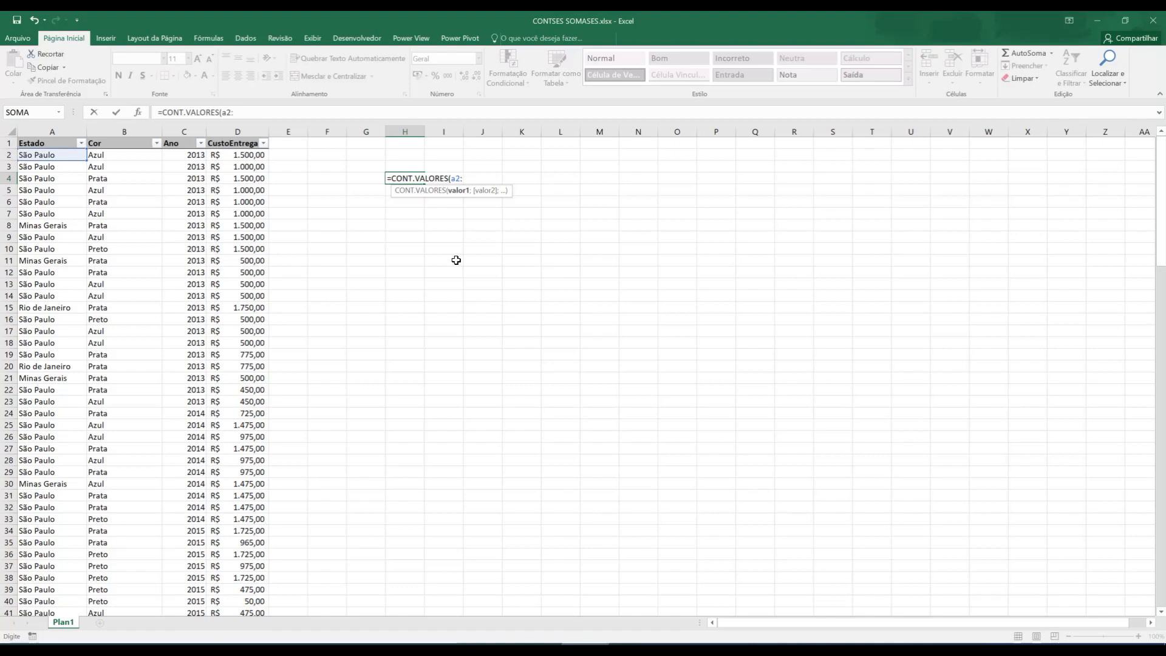
type("a")
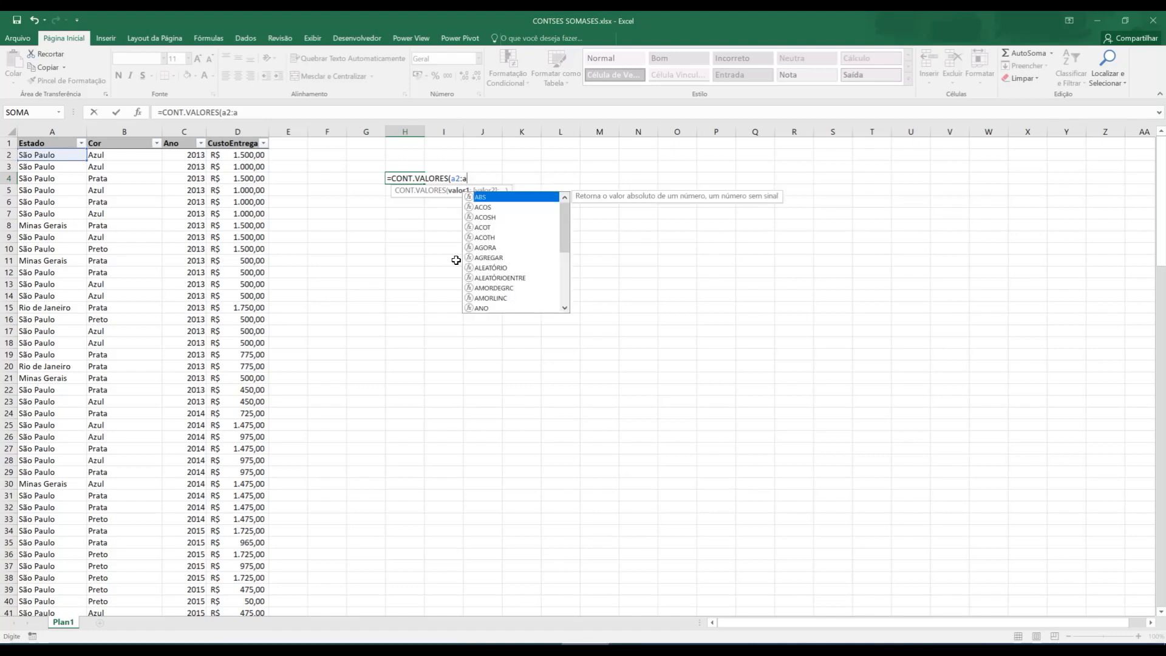
type("1000")
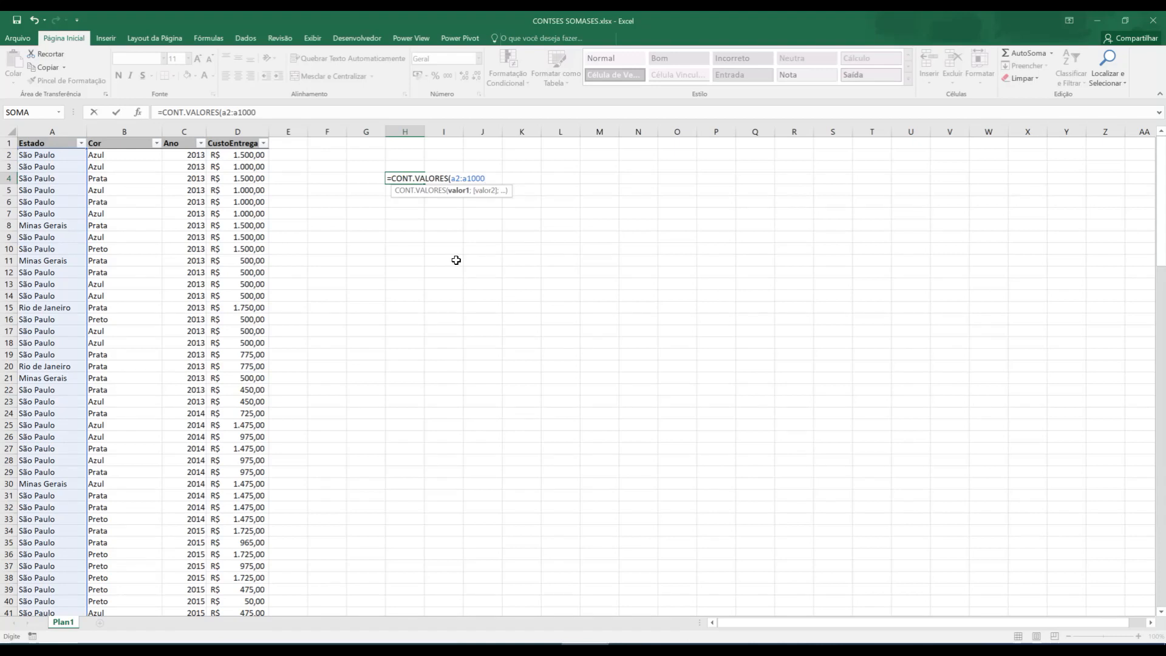
type(")")
key("Return")
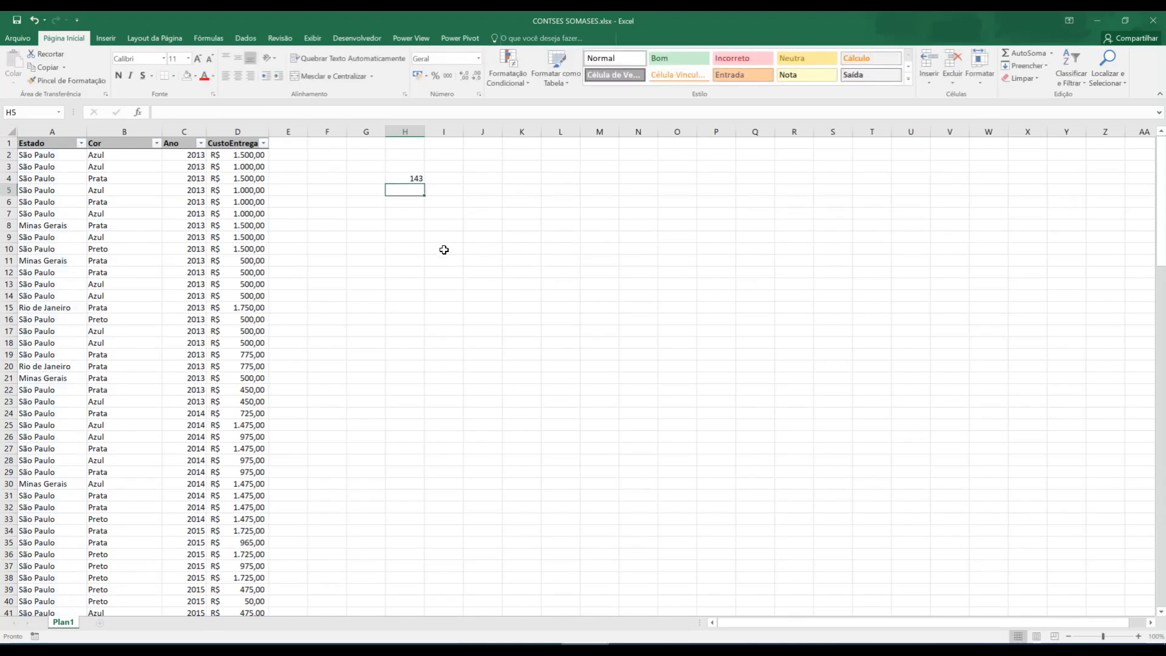
- Check the counting formula in H4 against the last filled row of the data table
left_click(418, 180)
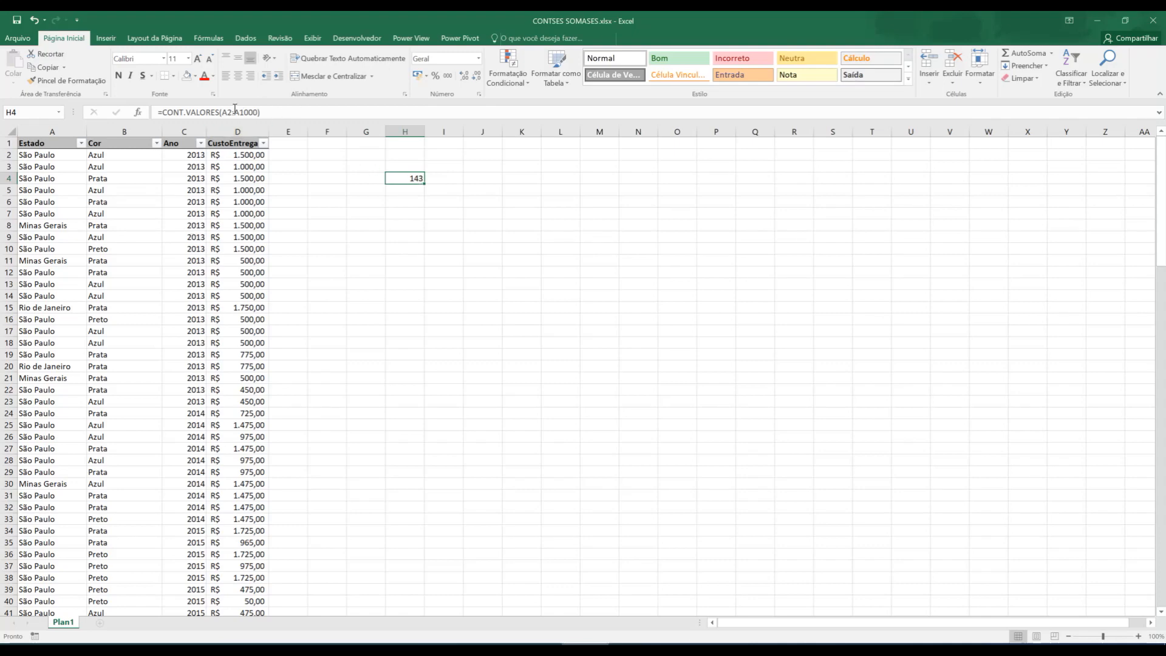
scroll(112, 294, "down", 16)
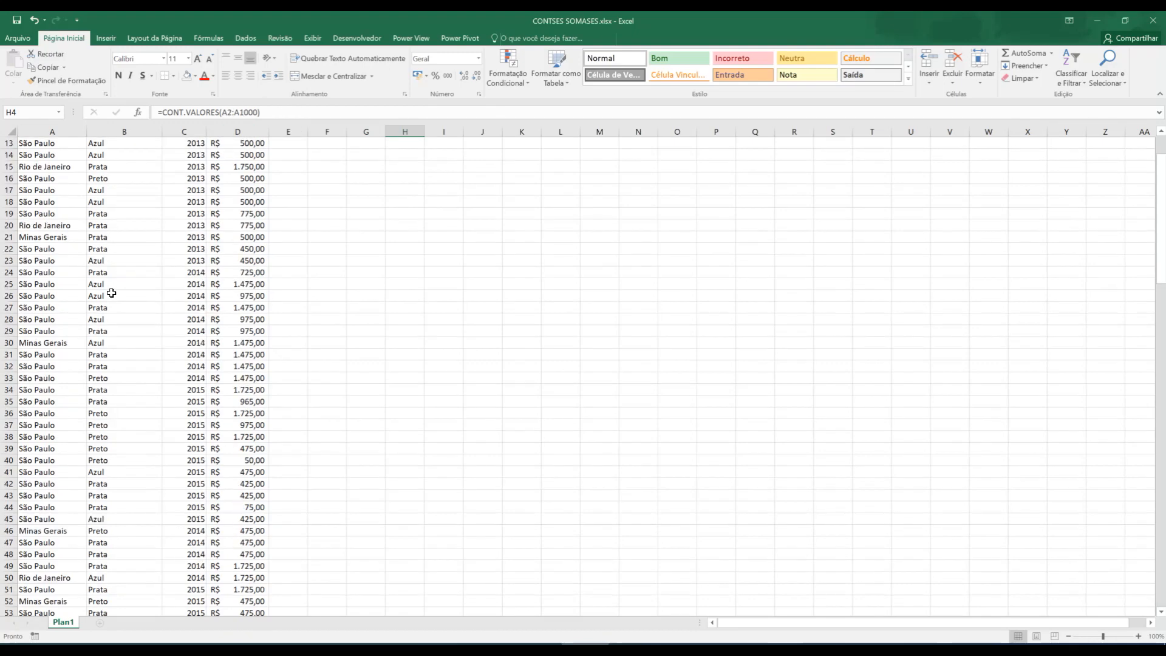
scroll(111, 294, "down", 20)
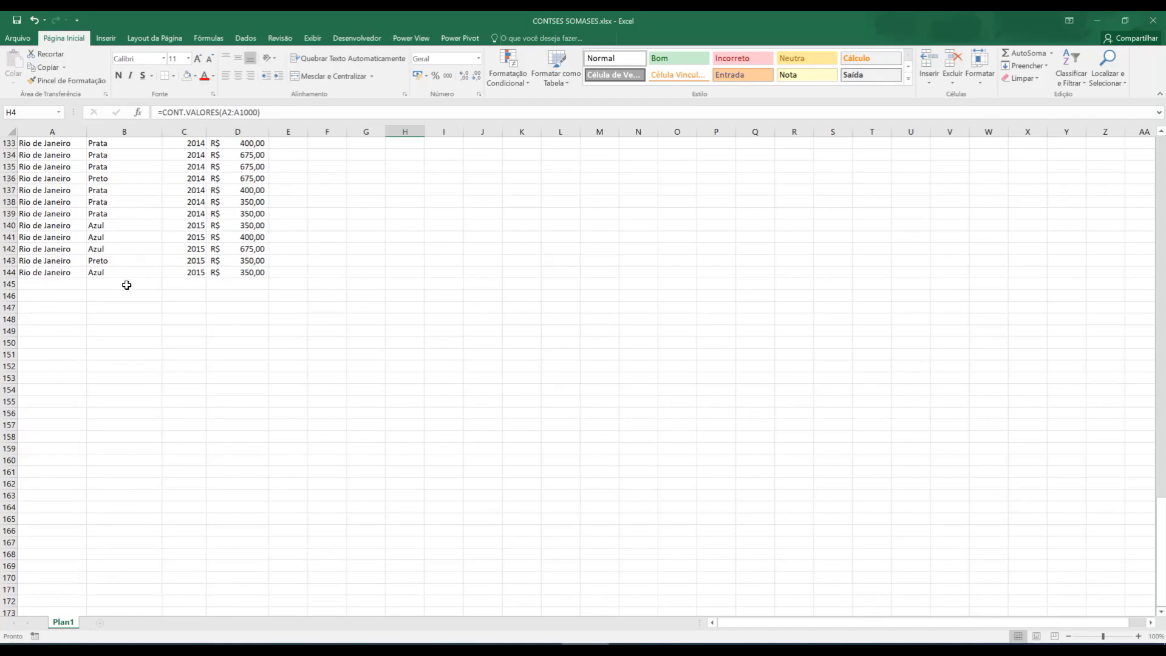
scroll(247, 303, "up", 20)
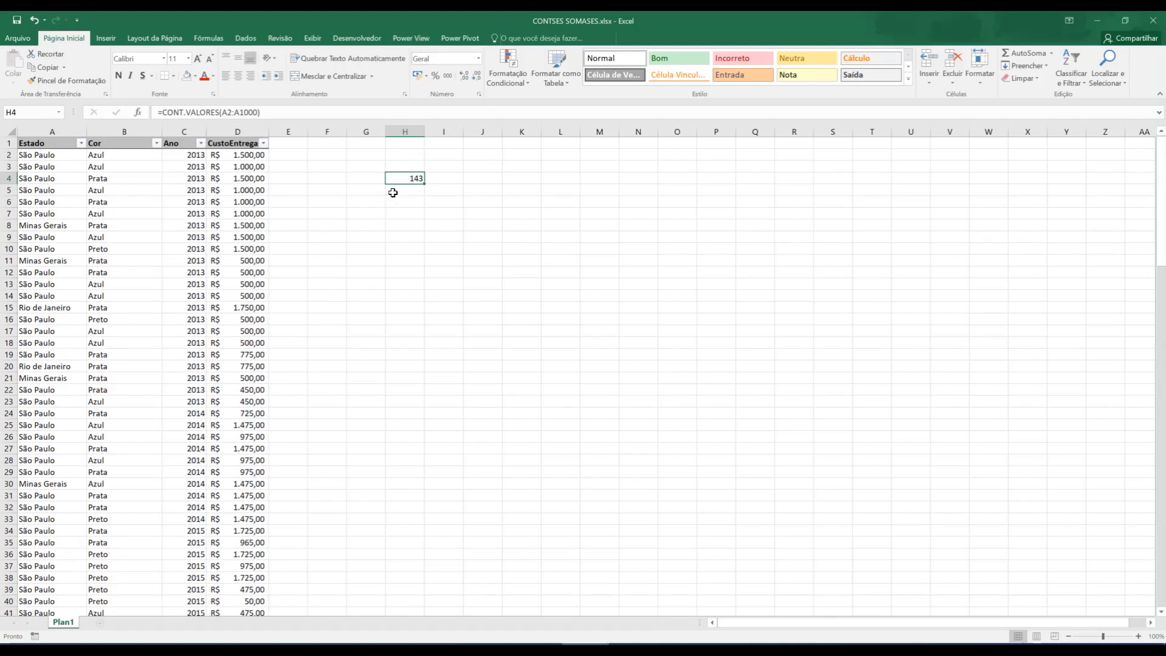
- Label the count in G4 as "Número de Registros" and autofit column G to the text
left_click(370, 179)
type("Numero")
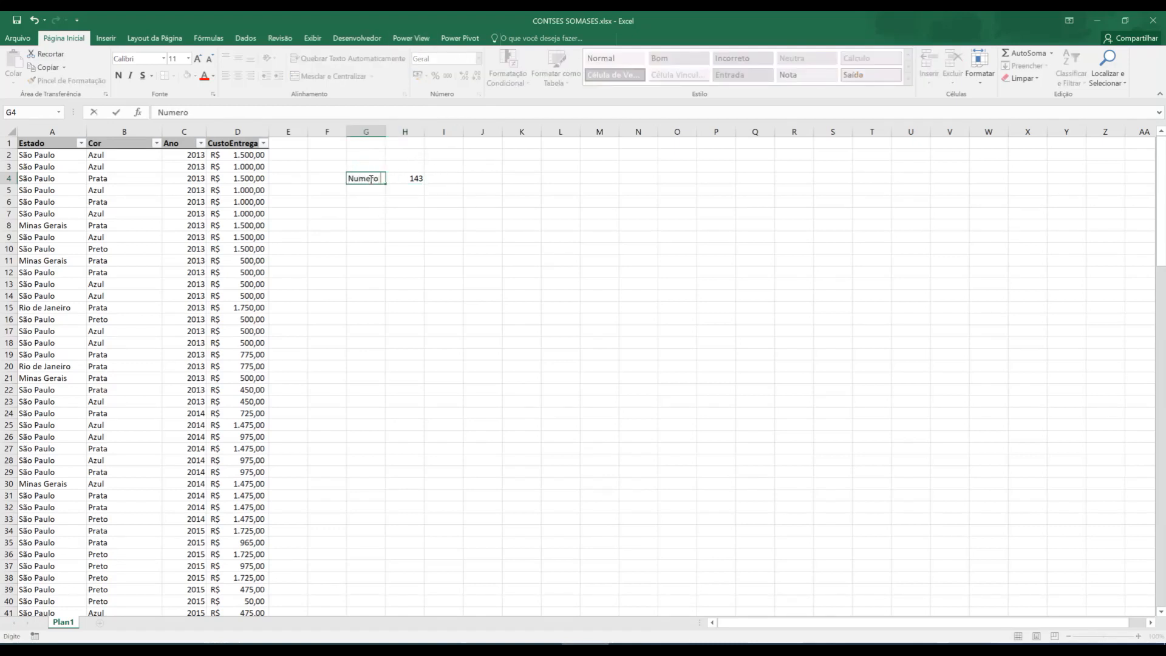
key("BackSpace")
key("BackSpace")
key("BackSpace")
key("BackSpace")
key("BackSpace")
type("úmero de Registros")
key("Return")
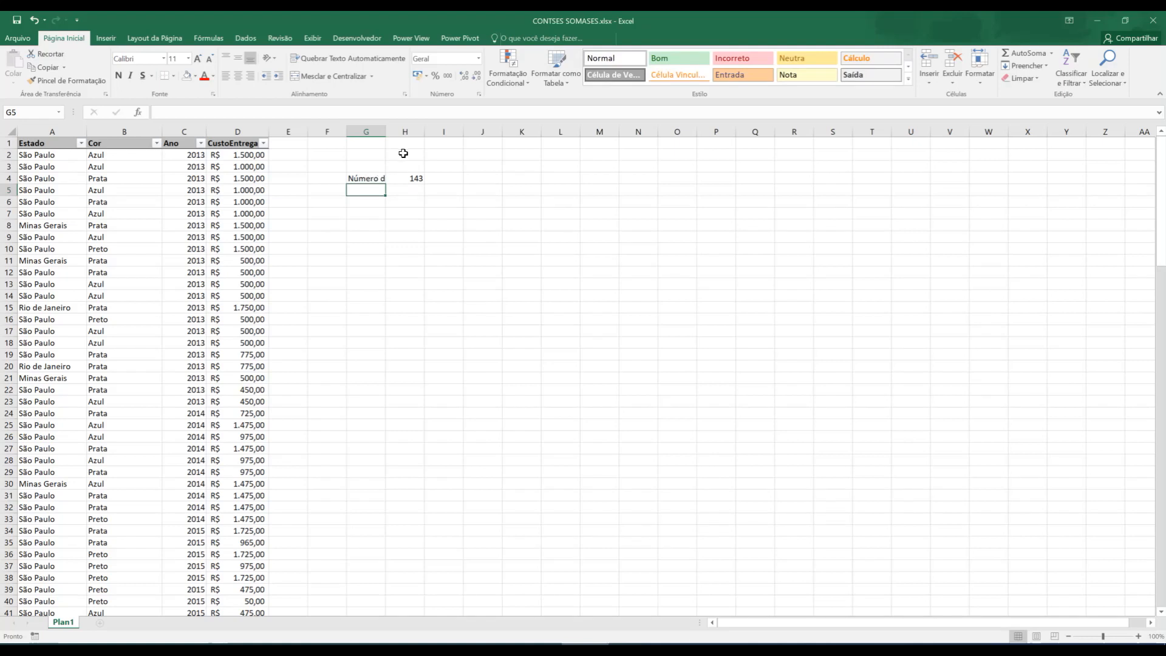
double_click(387, 132)
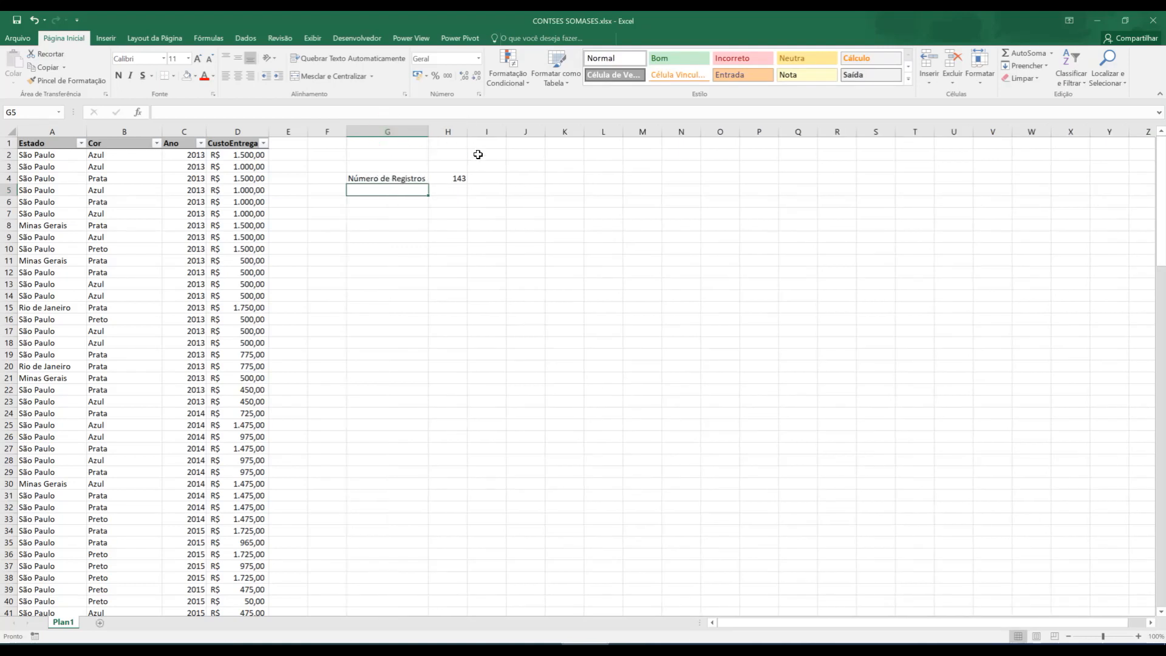
- Examine the filter values available in the Estado, Cor and Ano columns without applying a filter
left_click(403, 202)
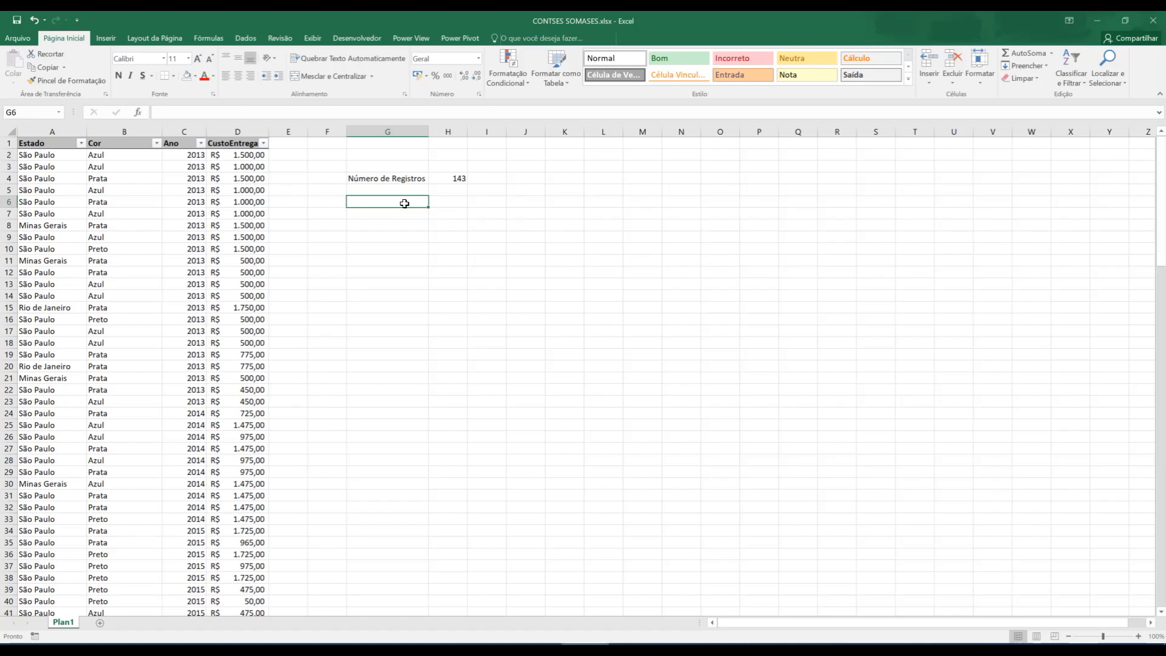
left_click(81, 144)
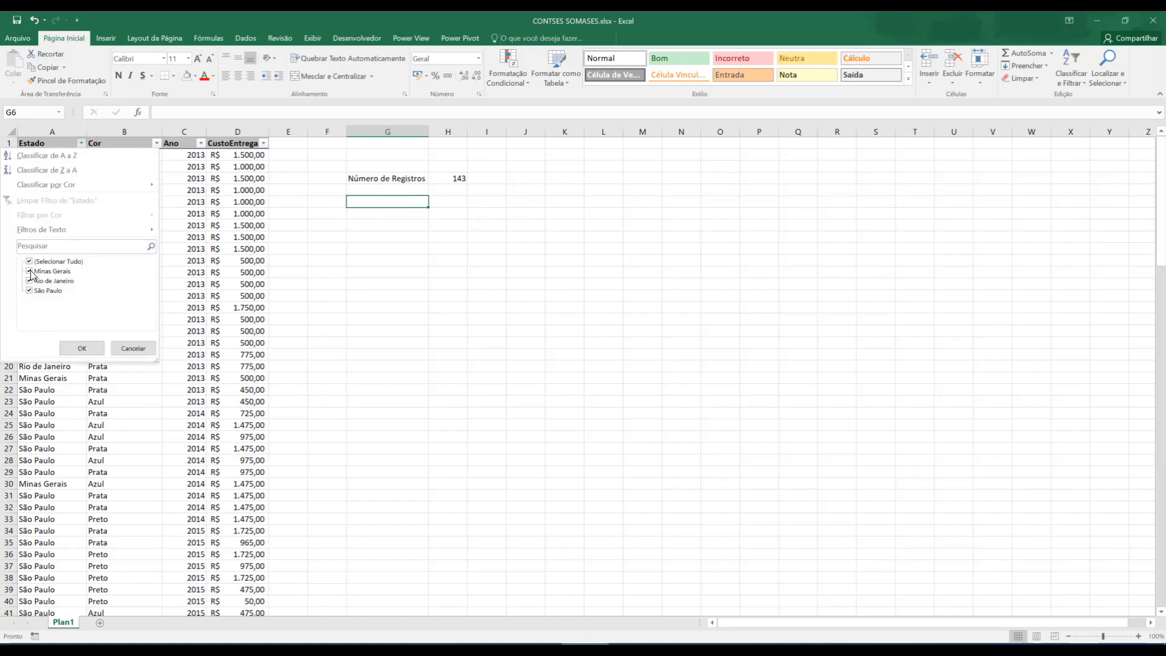
left_click(157, 144)
left_click(157, 143)
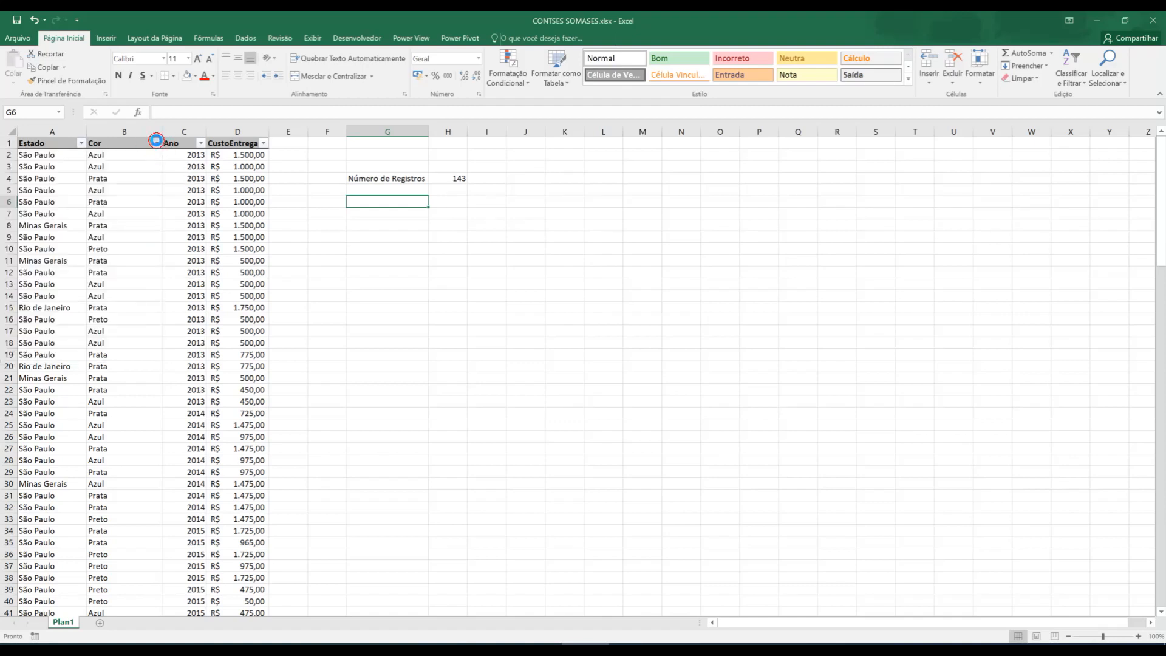
left_click(200, 144)
left_click(201, 143)
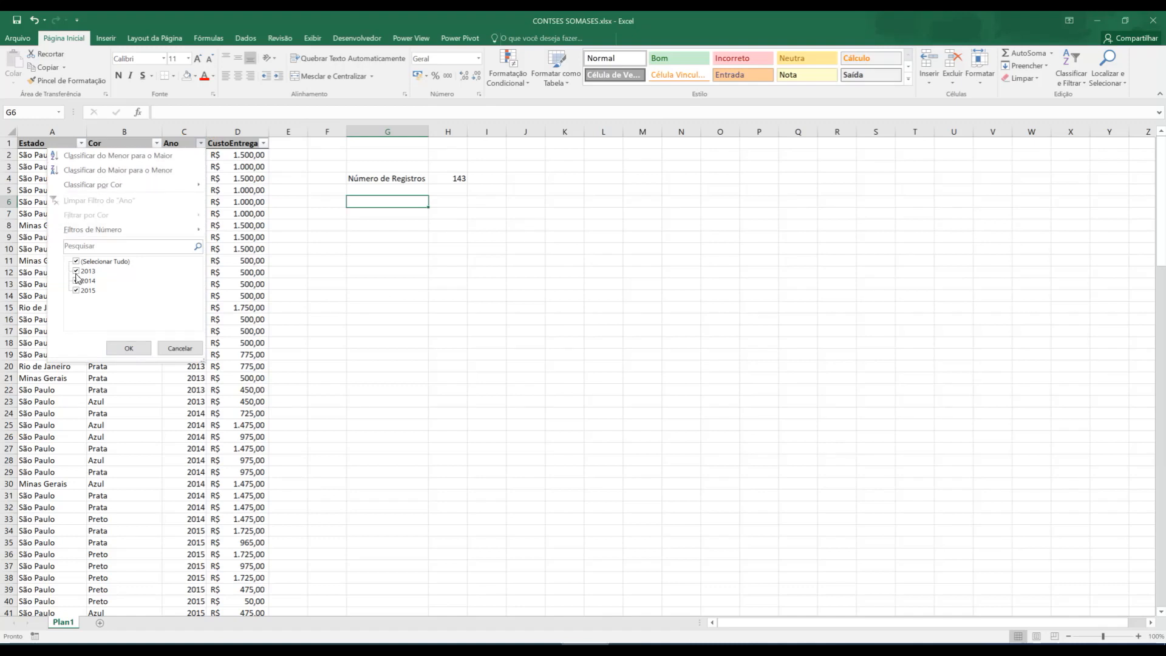
left_click(177, 348)
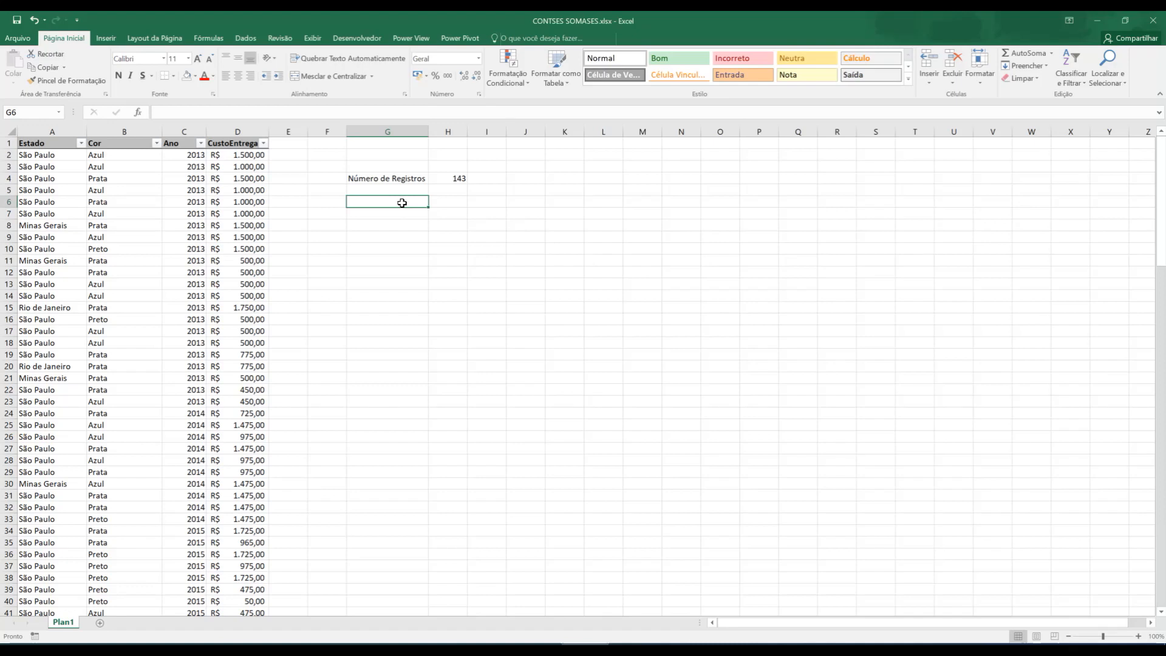
- Count the records of year 2013 in G6 with the formula =CONT.SE(C2:C1000;2013)
type("=cont.se")
key("Tab")
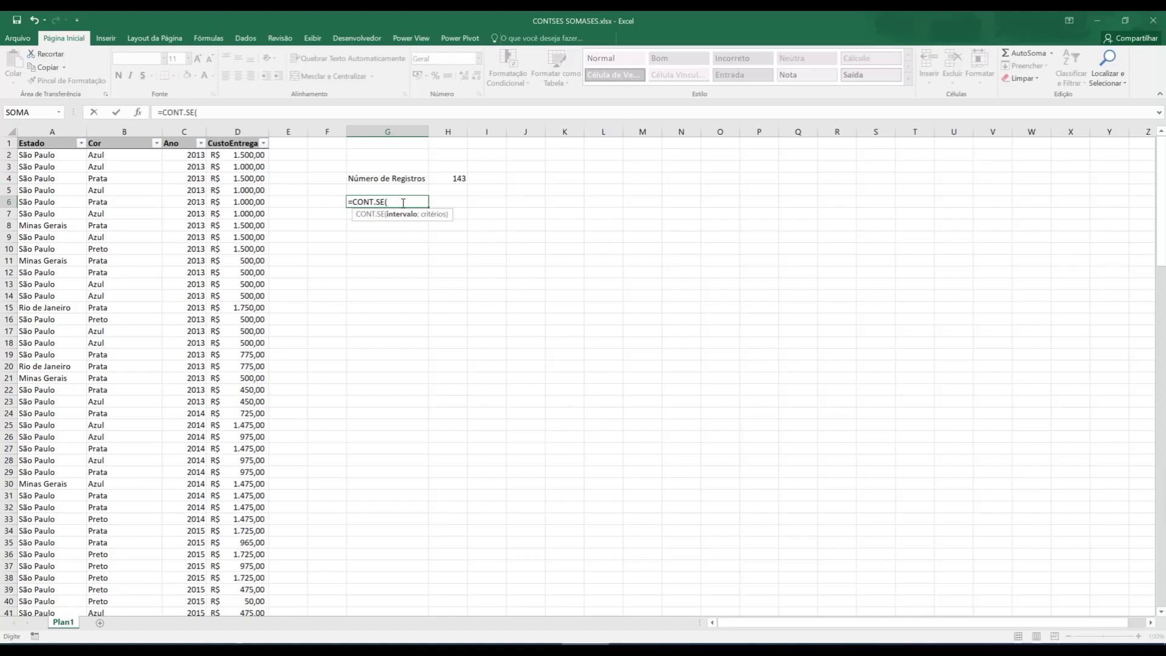
type("c")
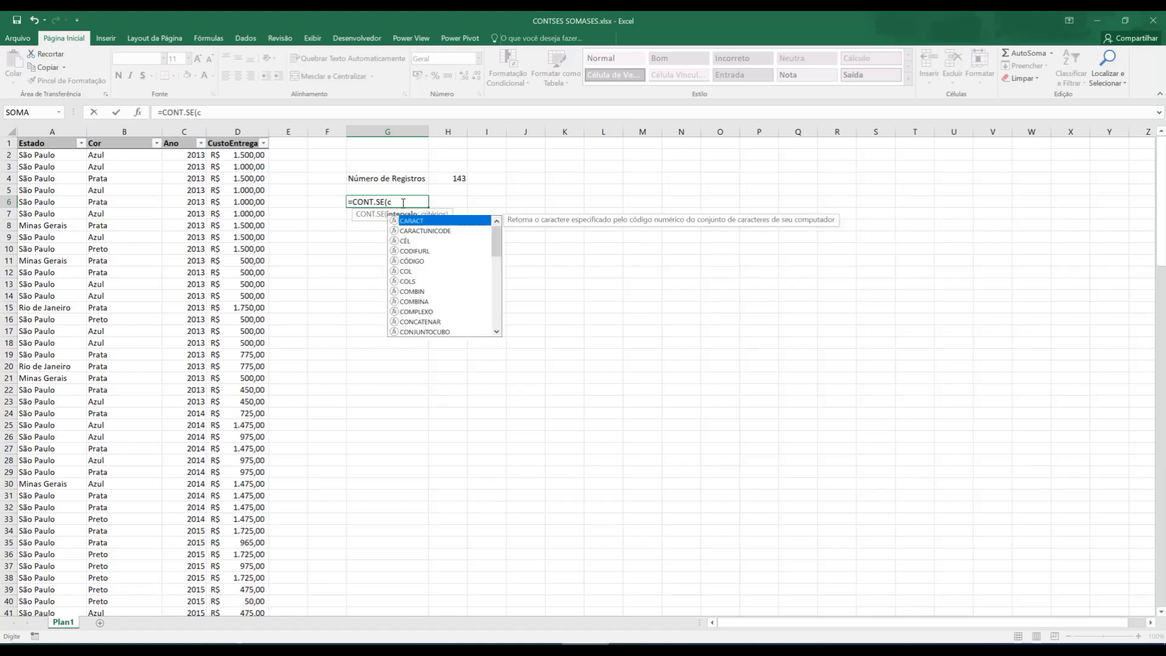
type("2:c1000")
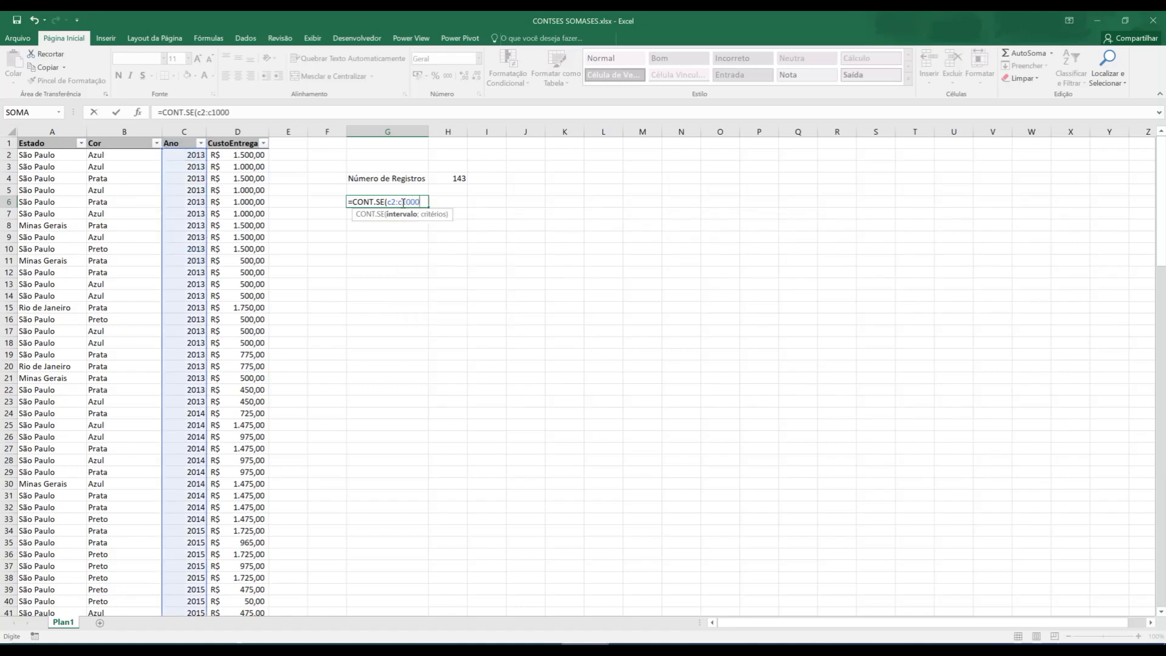
type("; 2013")
key("BackSpace")
key("BackSpace")
key("BackSpace")
key("BackSpace")
type("203")
key("BackSpace")
type("13)")
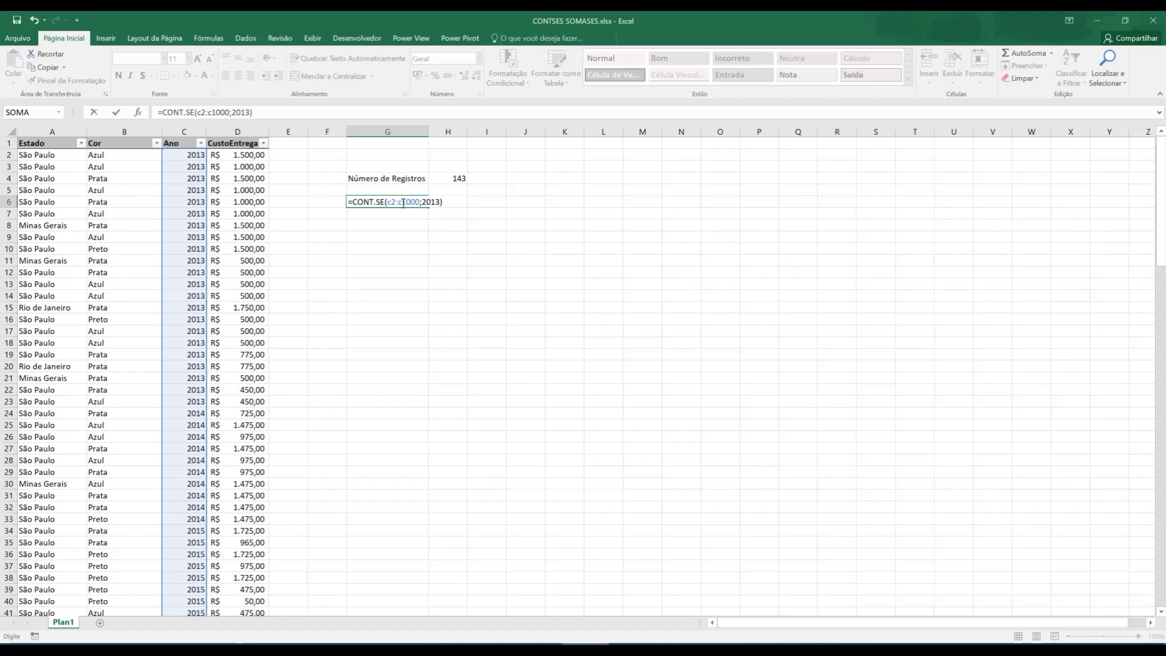
key("Return")
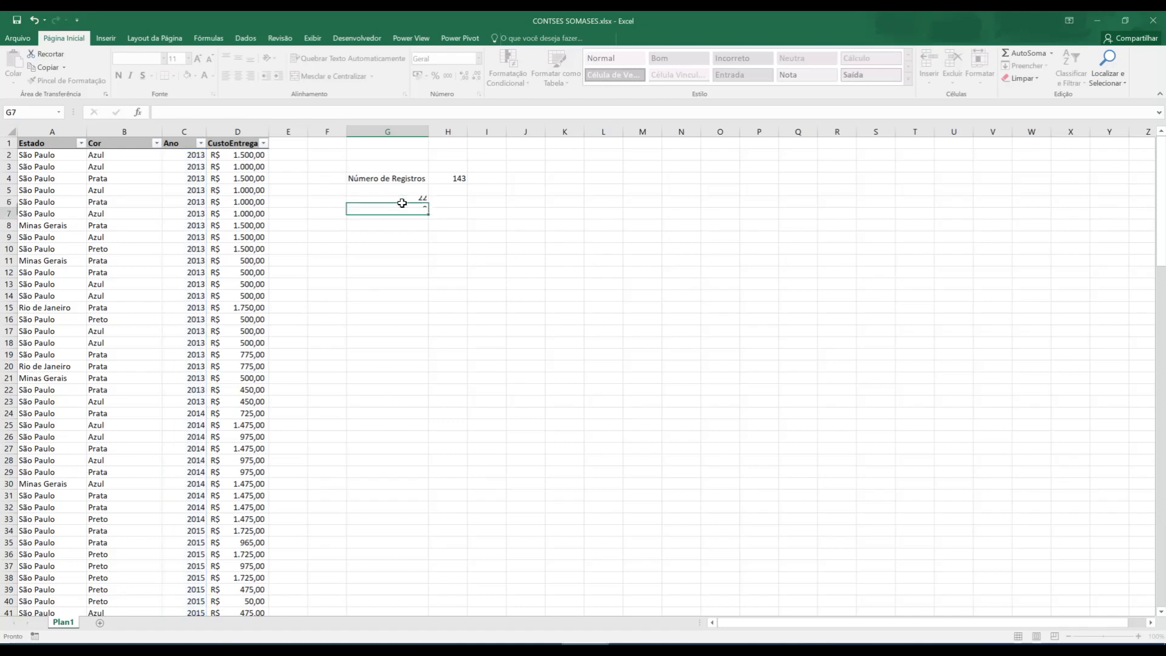
- Copy the text of the CONT.SE formula from G6 into H6, keeping its range C2:C1000 and criterion 2013
left_click(194, 179)
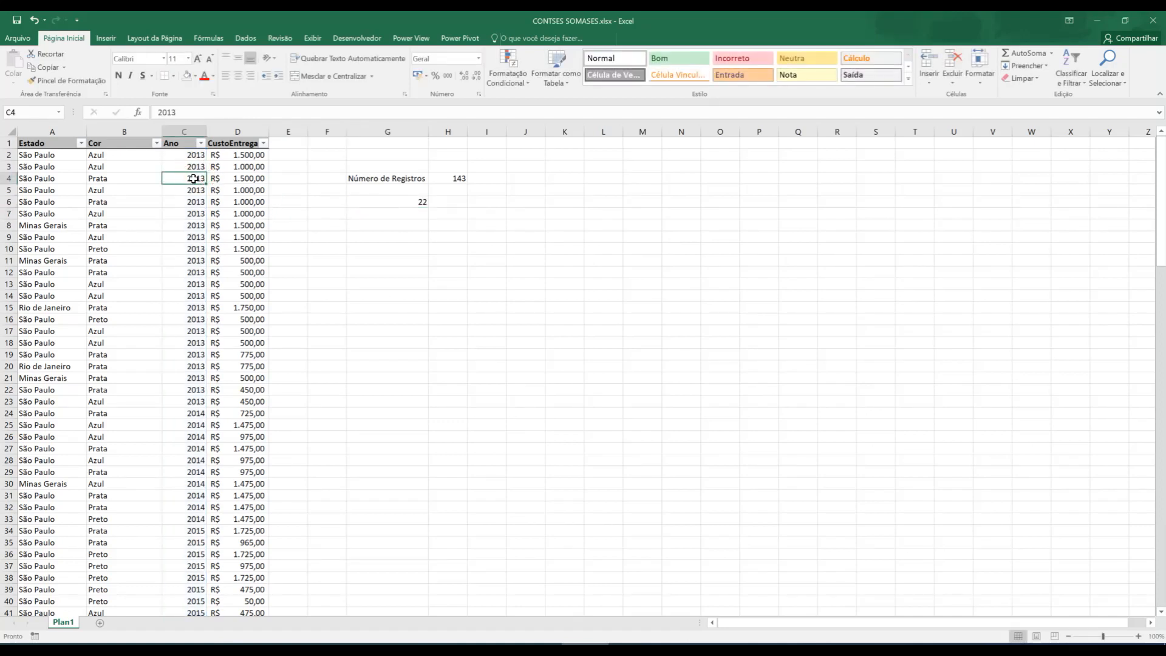
left_click(416, 204)
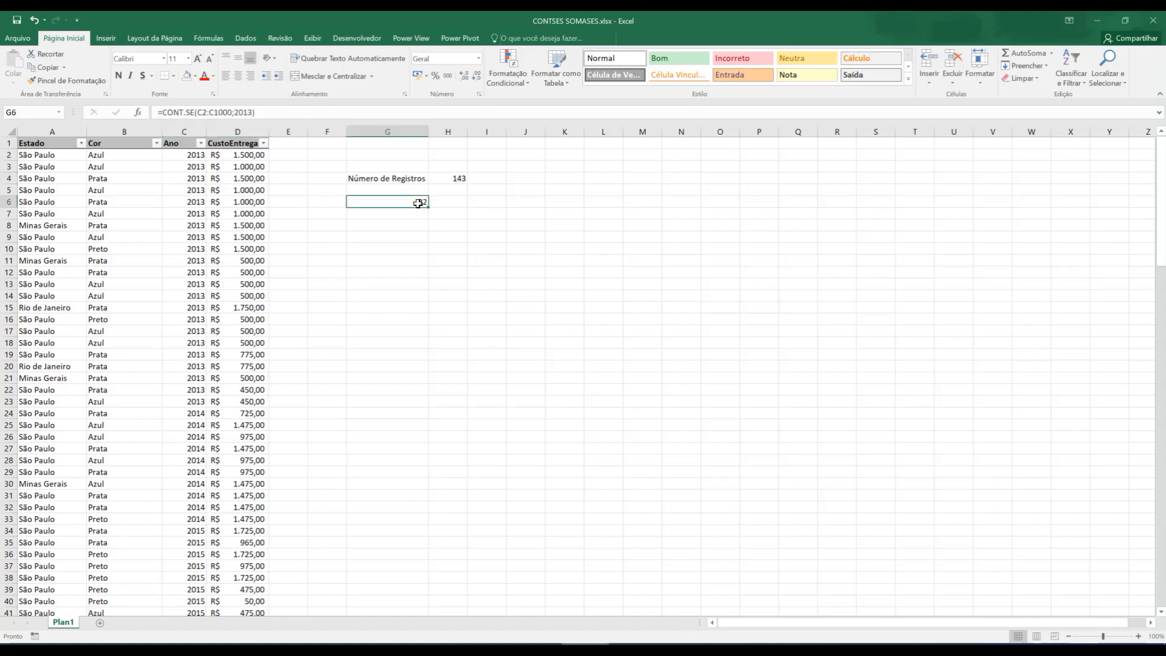
left_click(443, 201)
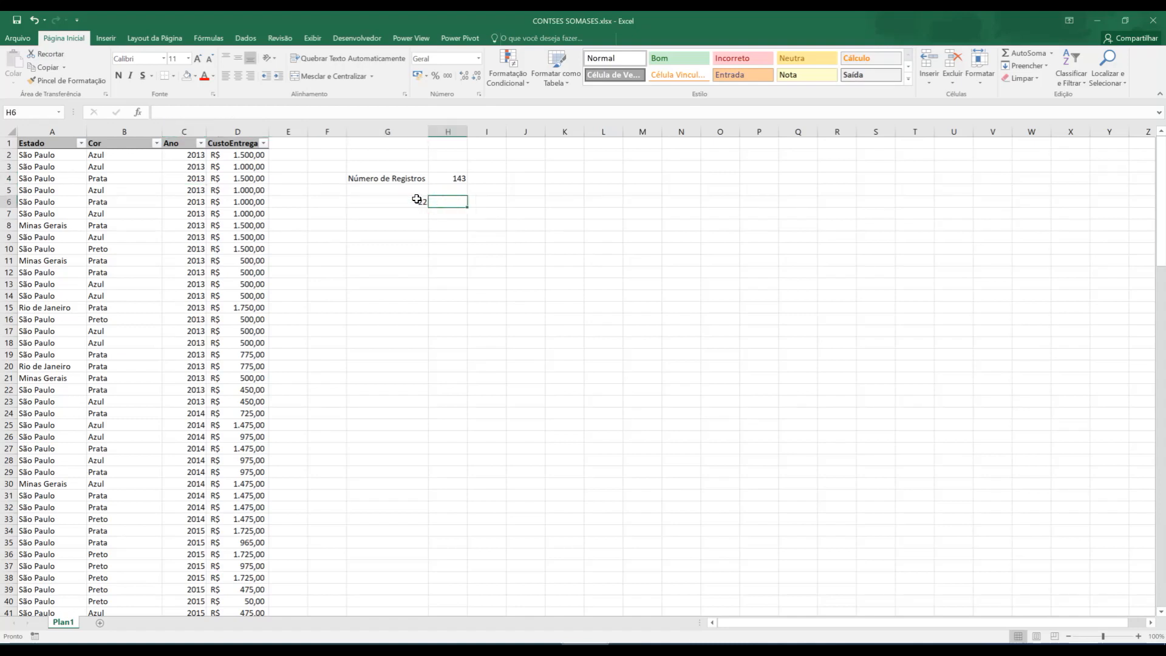
left_click(416, 199)
left_click_drag(275, 112, 142, 113)
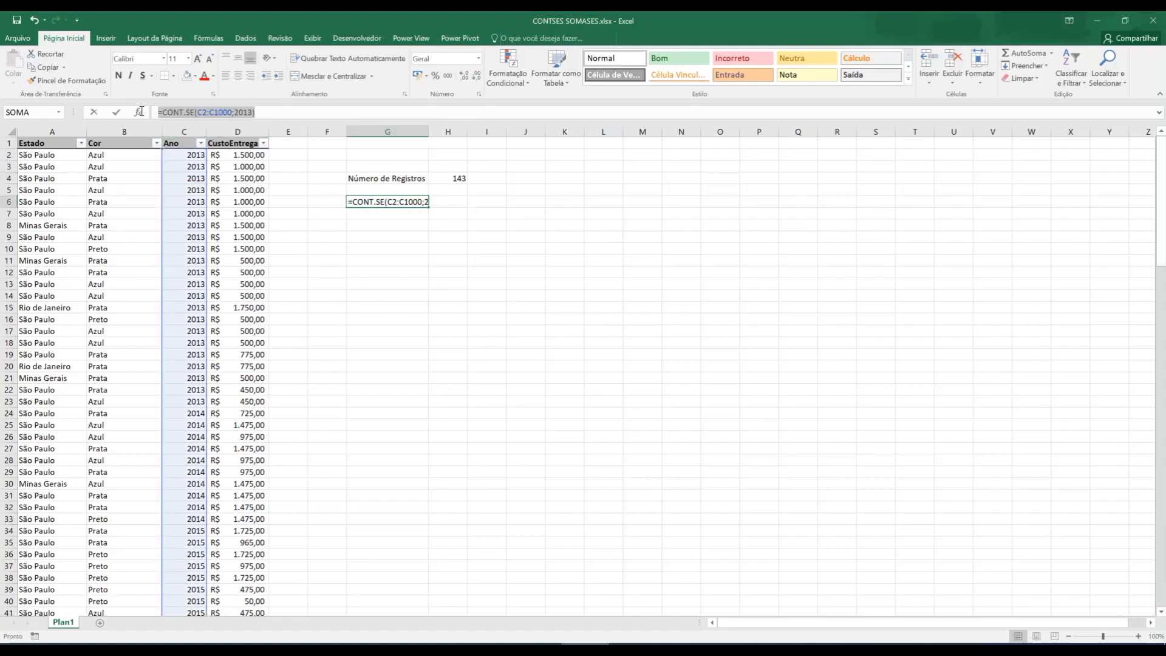
key("ctrl+c")
left_click(454, 199)
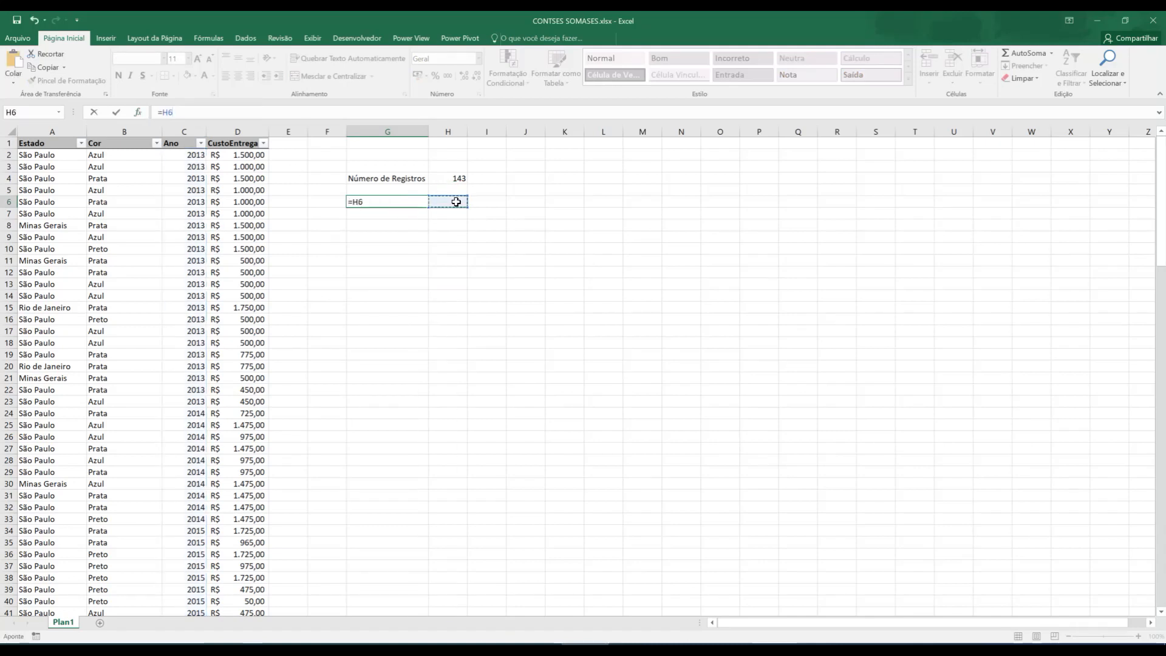
key("Escape")
double_click(457, 201)
key("ctrl+v")
key("Return")
- Replace the formula in G6 with the label "Registros do Ano de 2013" and autofit column G
left_click(419, 205)
type("Registros do Ano de 2013")
key("Return")
double_click(430, 133)
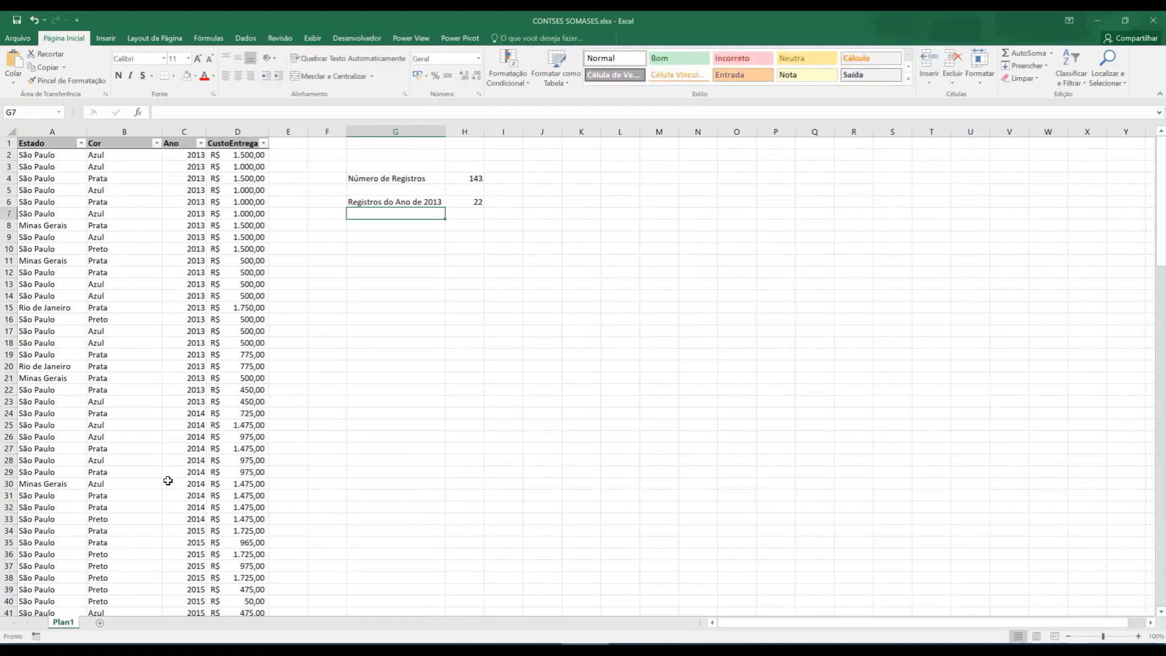
left_click(128, 153)
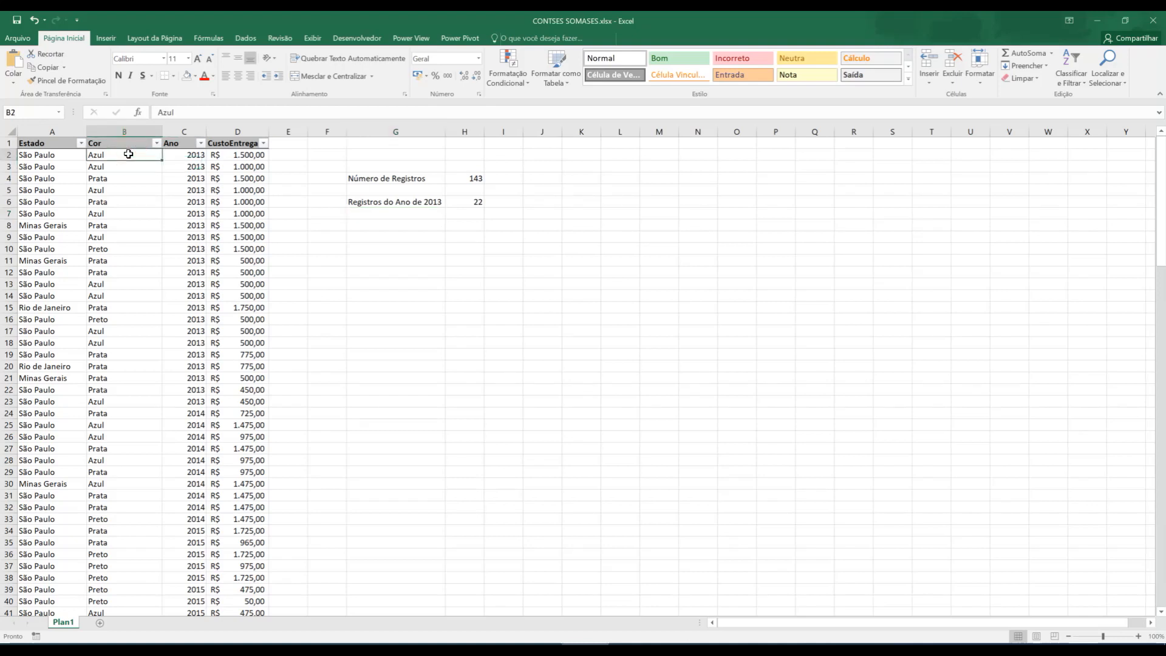
- Enter the label "Registros do Ano de 2014 do Estado de Minas Gerais" in G9 and autofit column G
left_click(153, 178)
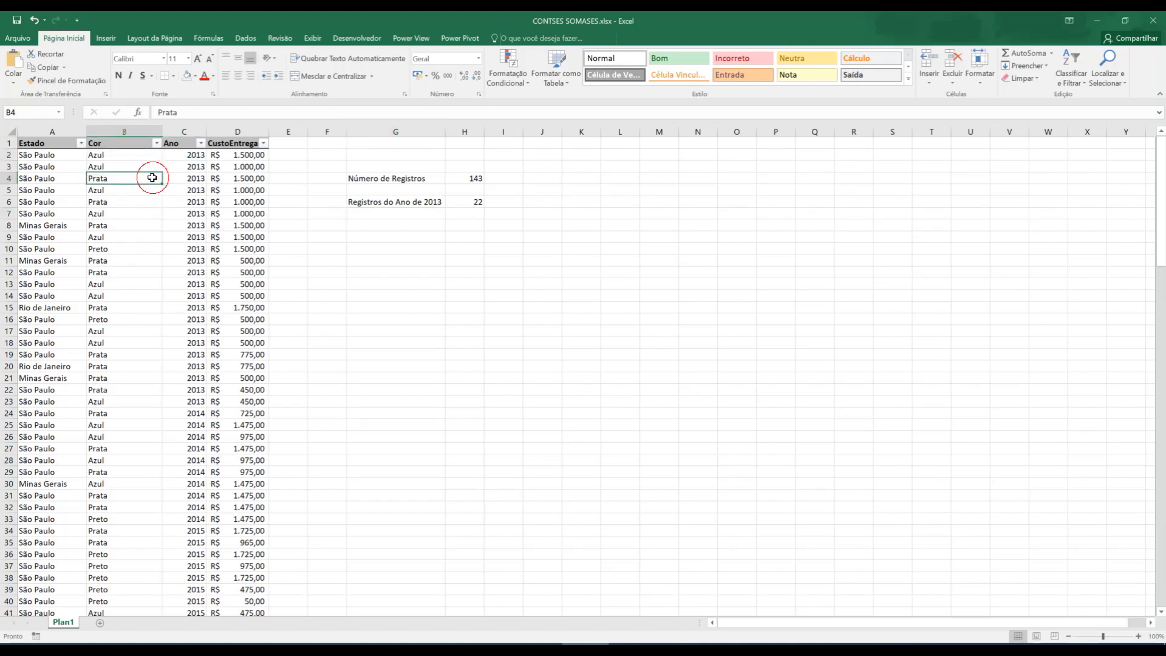
left_click(42, 225)
left_click(395, 224)
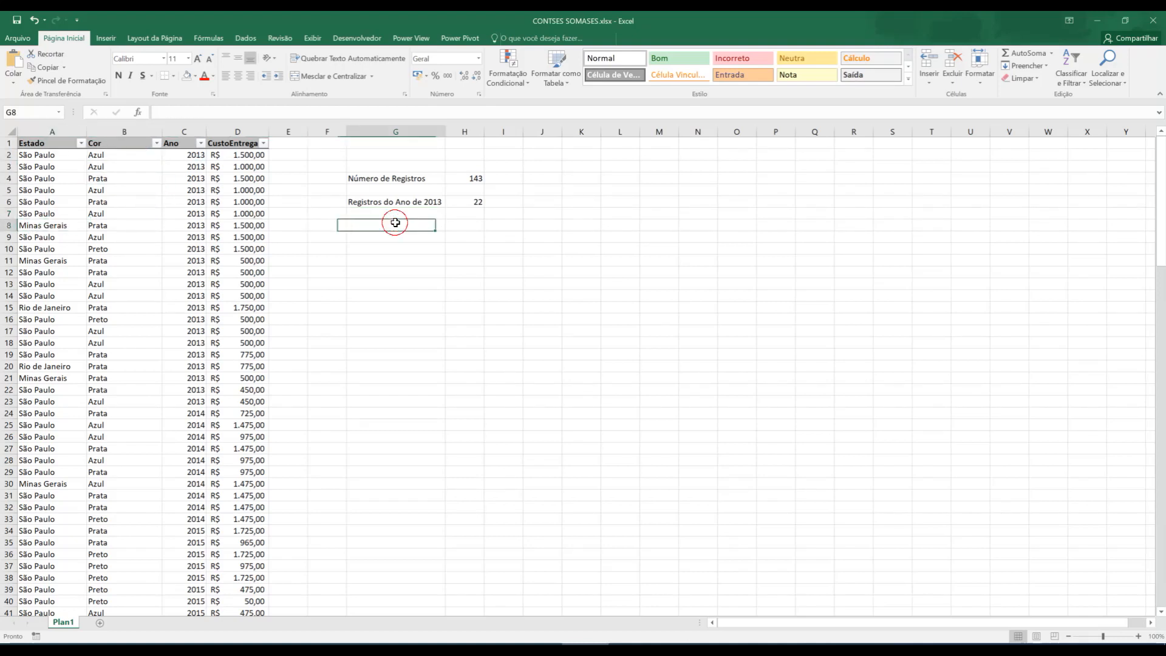
left_click(439, 239)
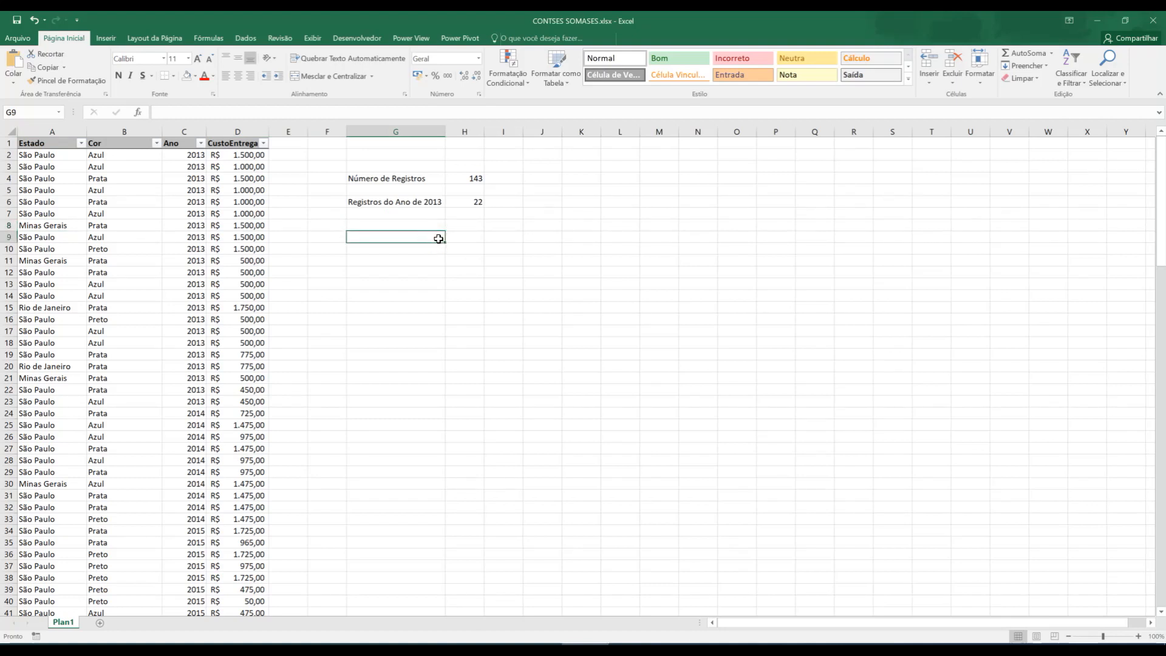
type("Registros ")
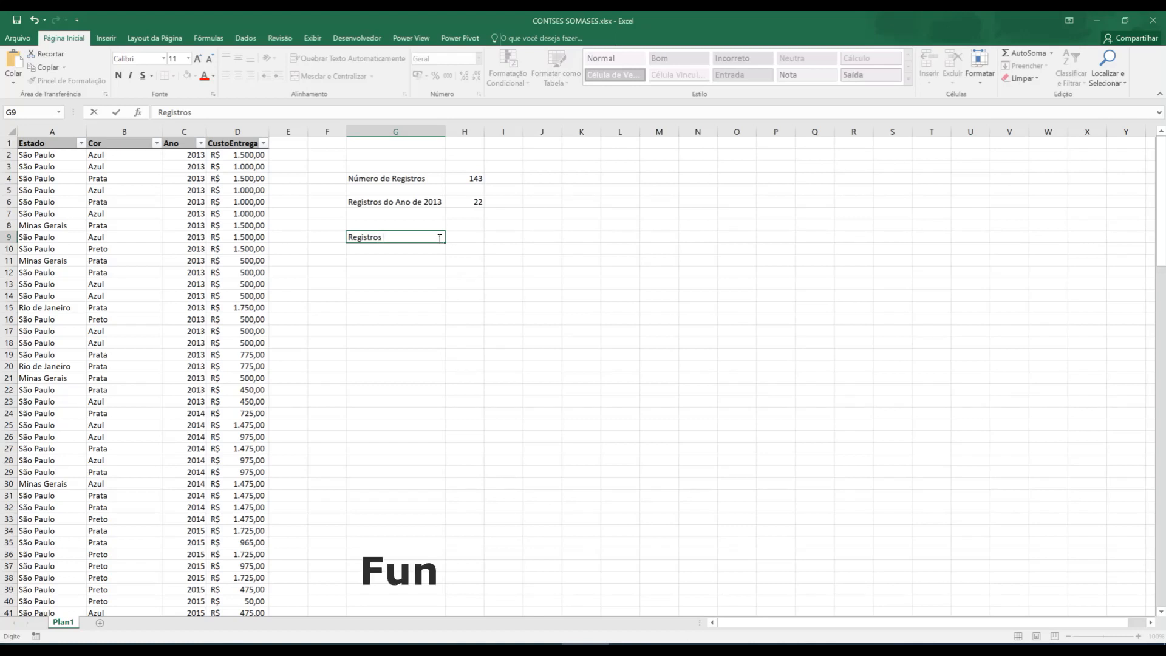
type("do Ano")
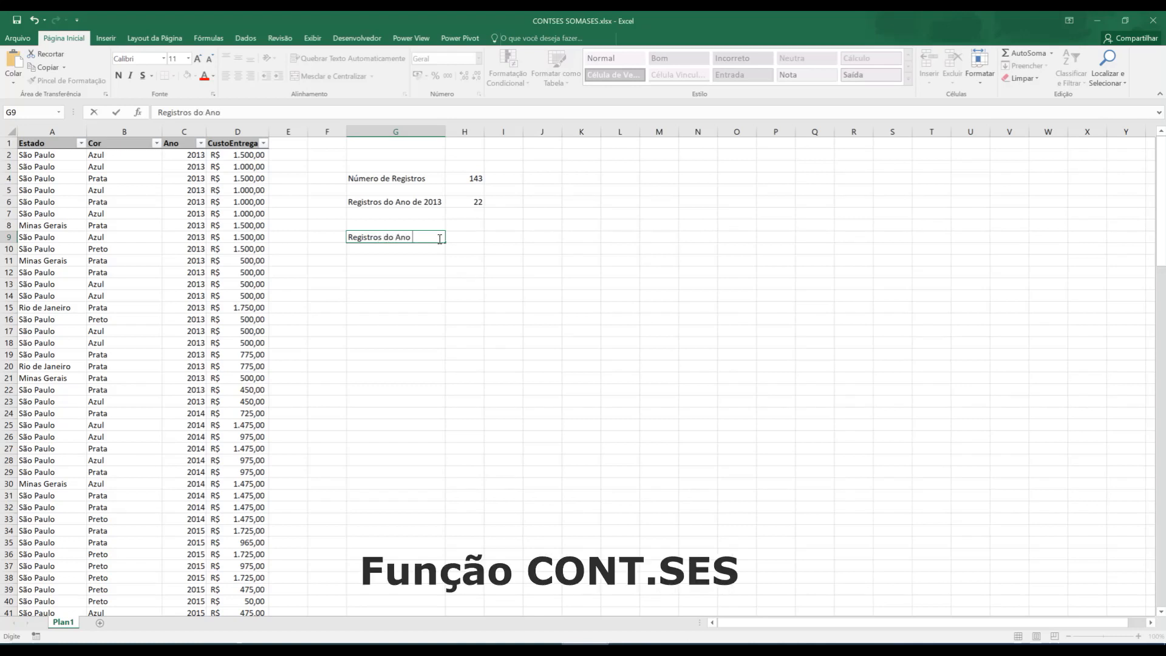
type(" de 2014 do Estado de")
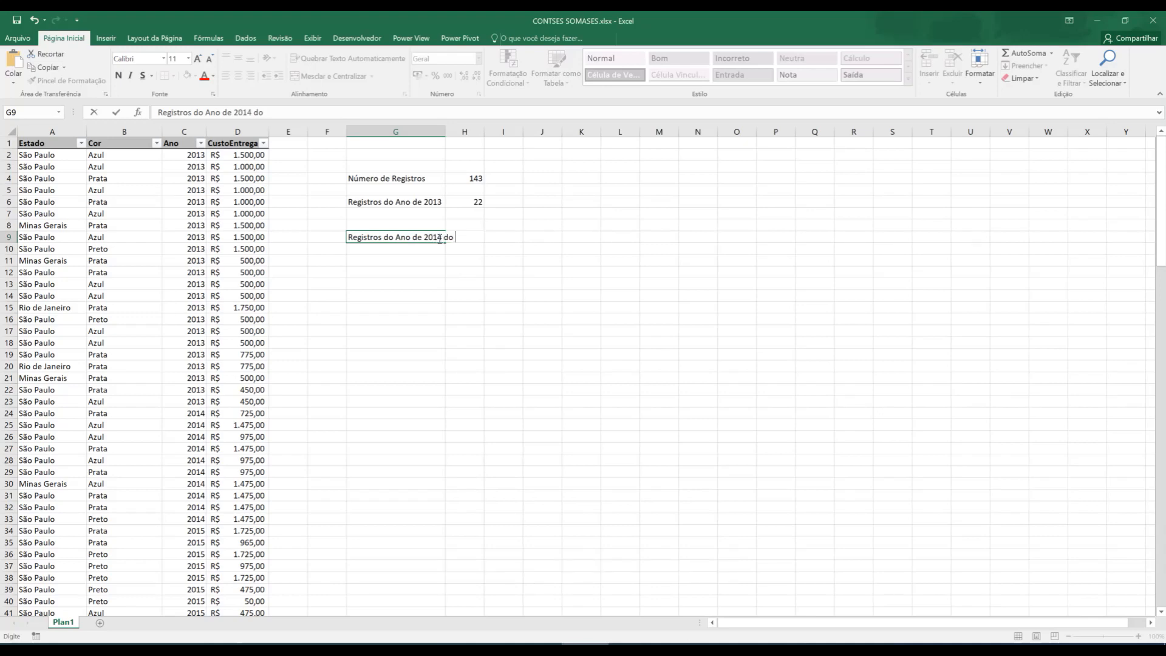
type(" Minas Gerais")
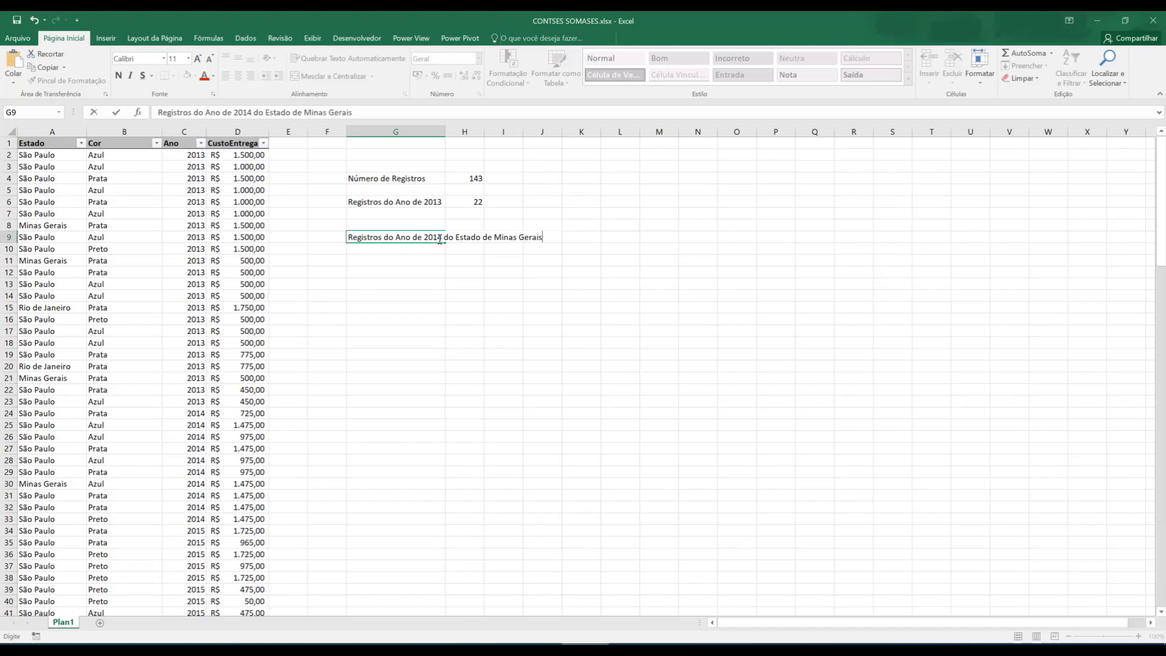
key("Return")
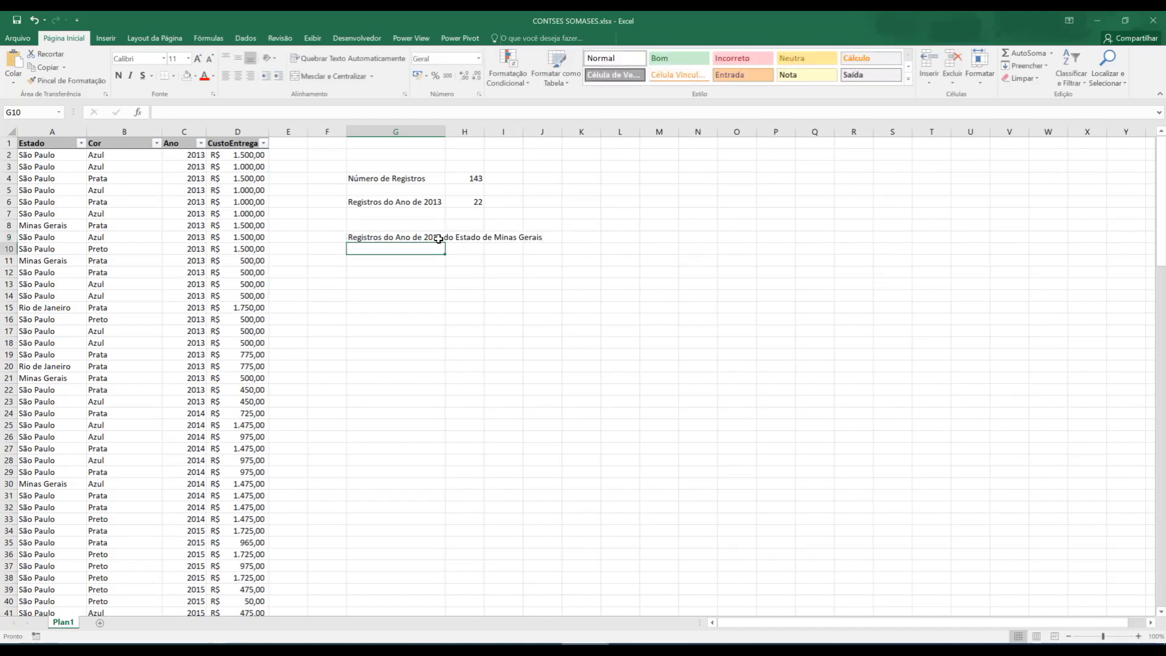
double_click(445, 131)
left_click(510, 286)
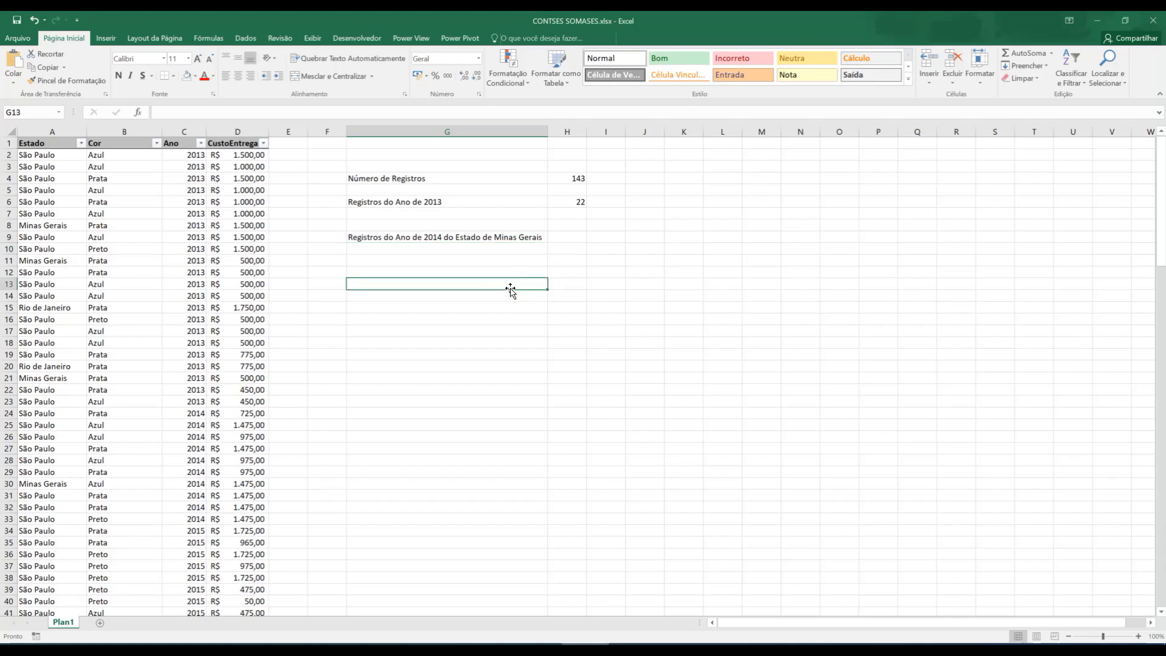
type("CONTSES")
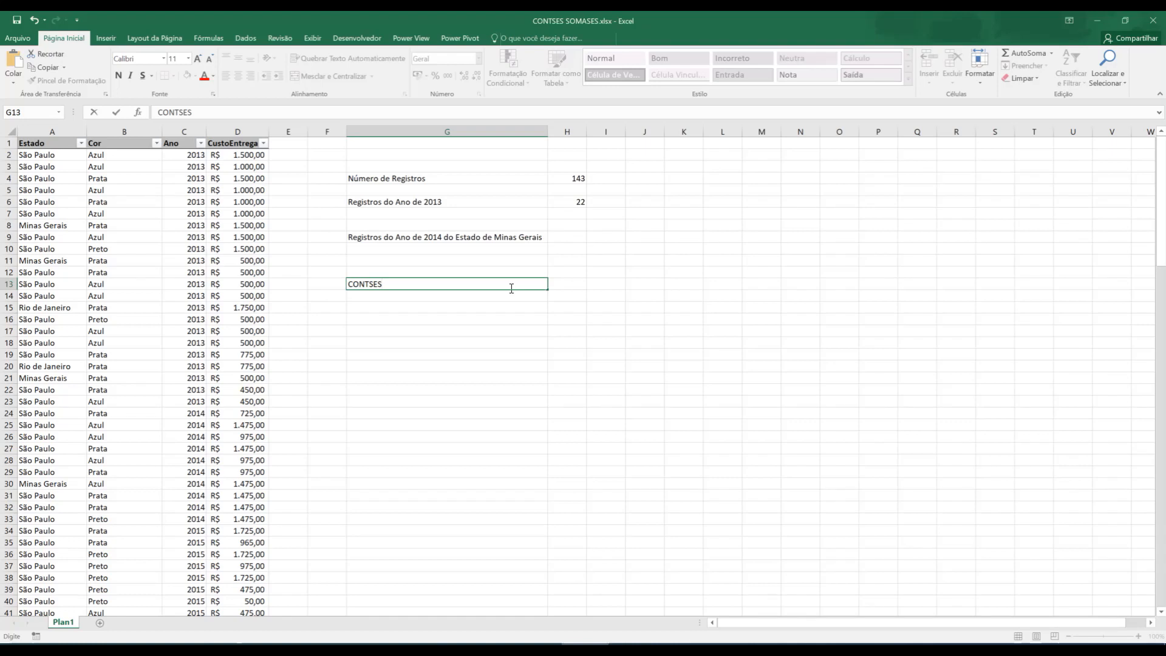
key("BackSpace")
key("BackSpace")
key("BackSpace")
key("BackSpace")
key("BackSpace")
key("BackSpace")
key("BackSpace")
- Count the 2014 records of Minas Gerais in H9 with the formula =CONT.SES(C2:C1000;2014;A2:A1000;"Minas Gerais")
left_click(577, 226)
left_click(577, 240)
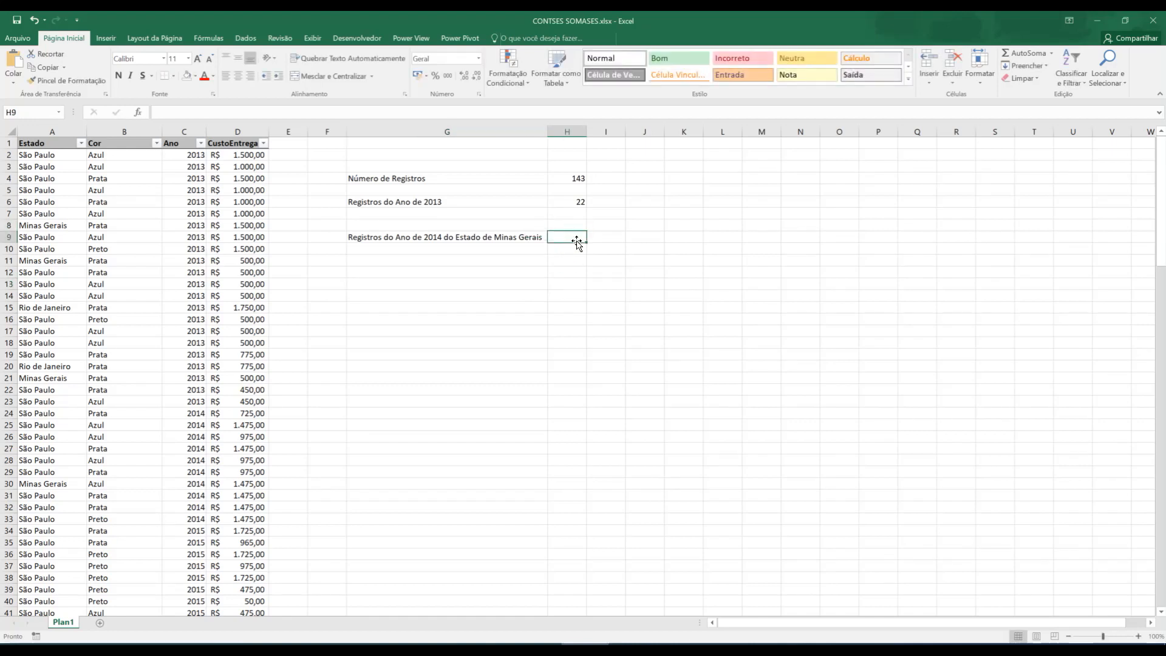
type("=")
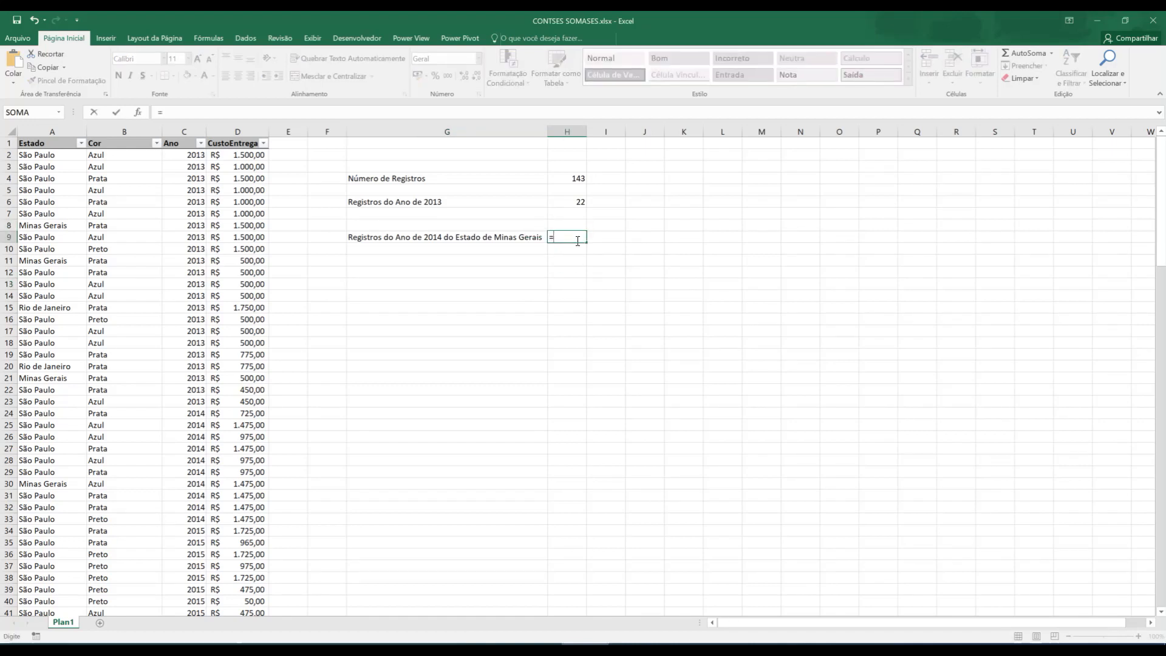
type("con")
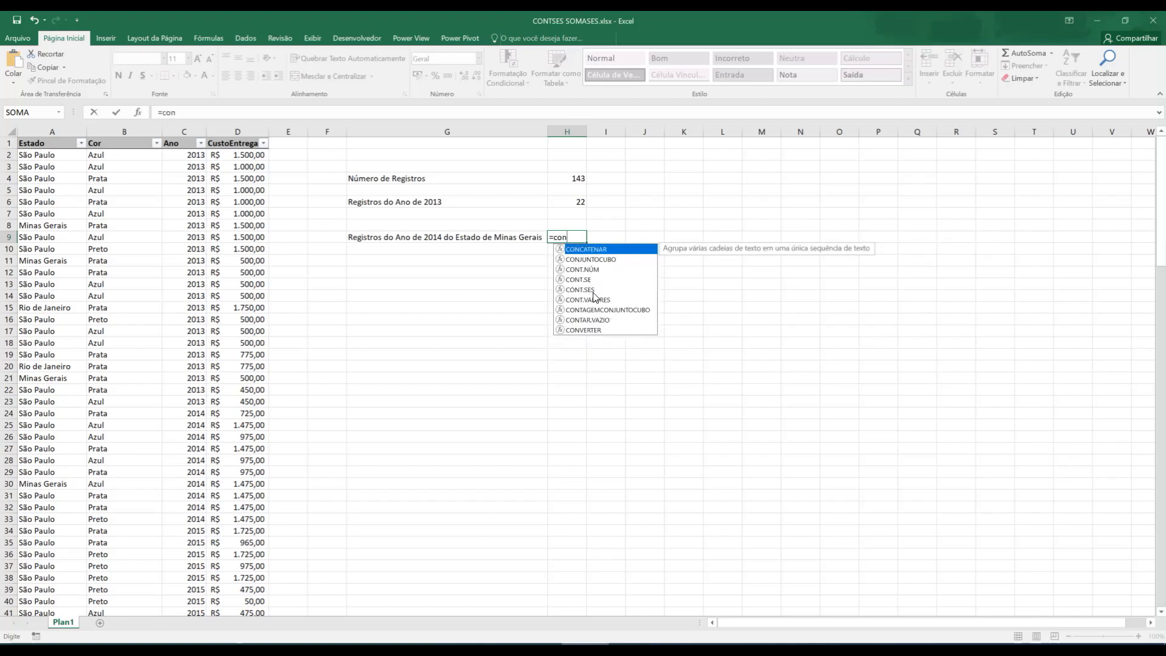
double_click(594, 294)
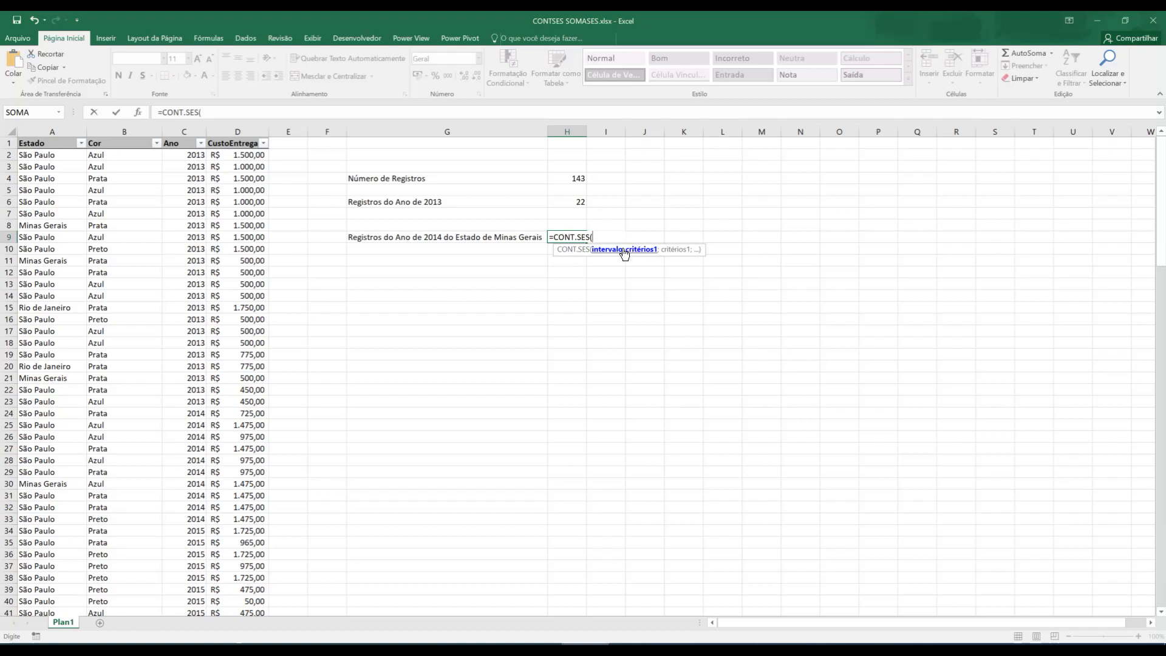
type("c")
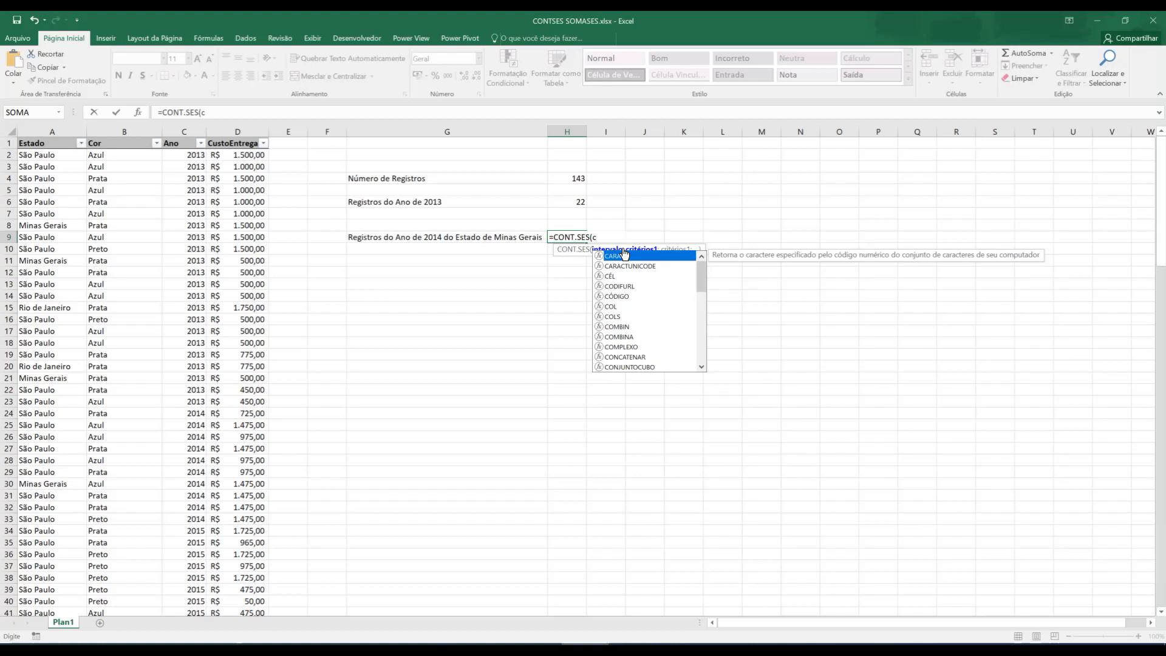
type("1:c1")
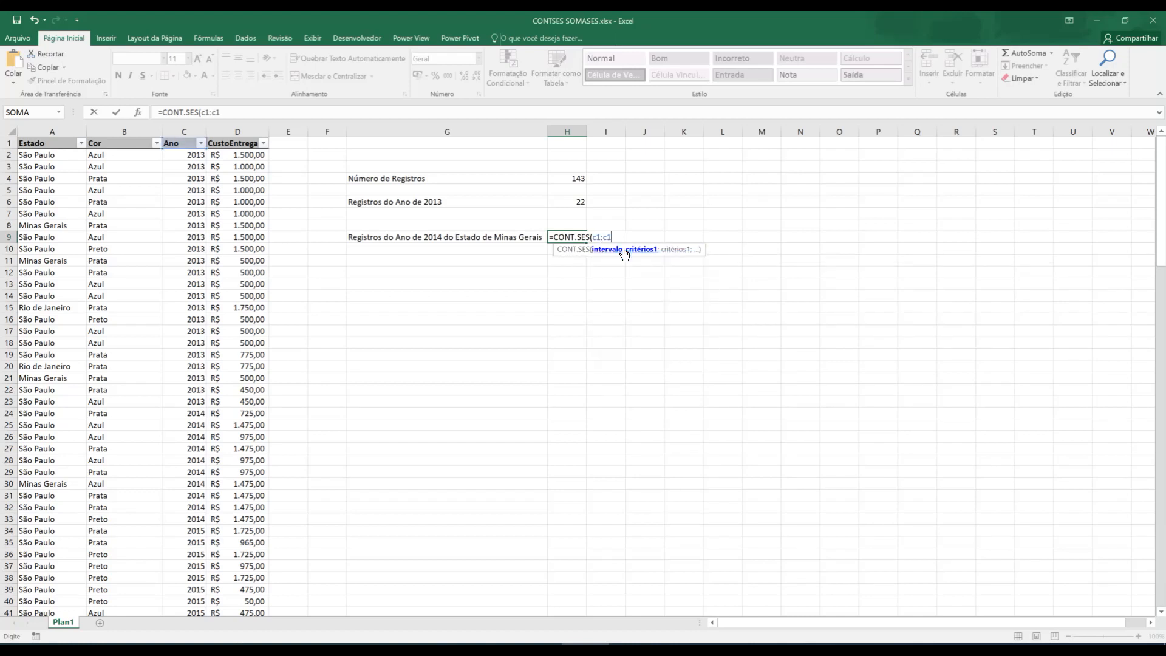
type("000;2014")
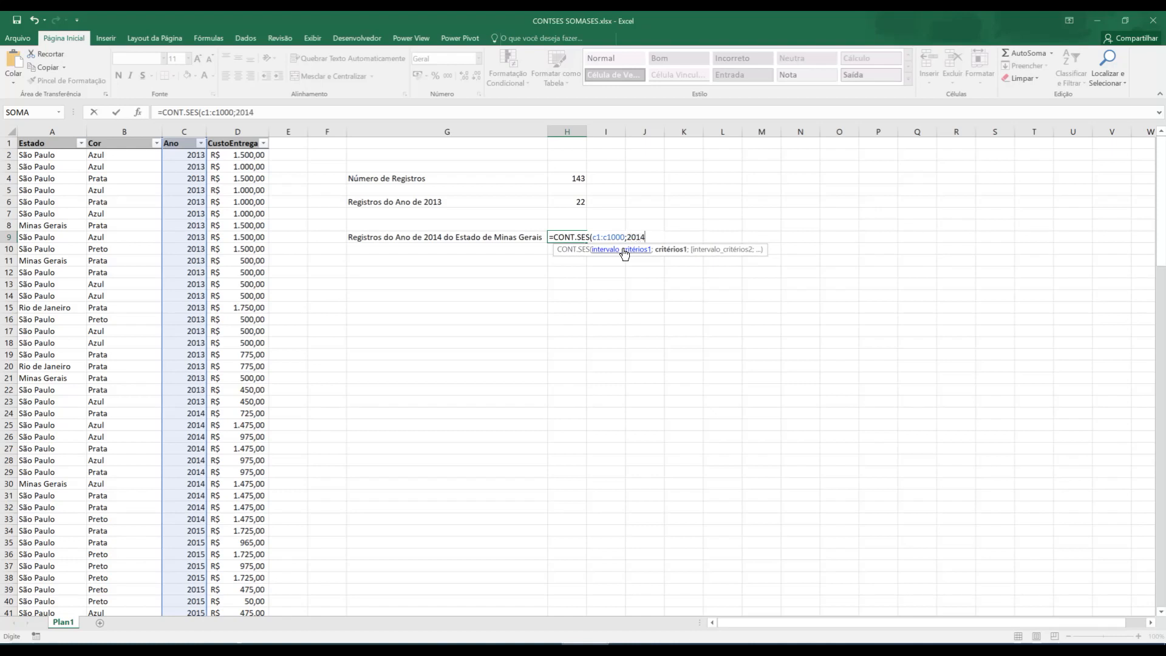
type(";")
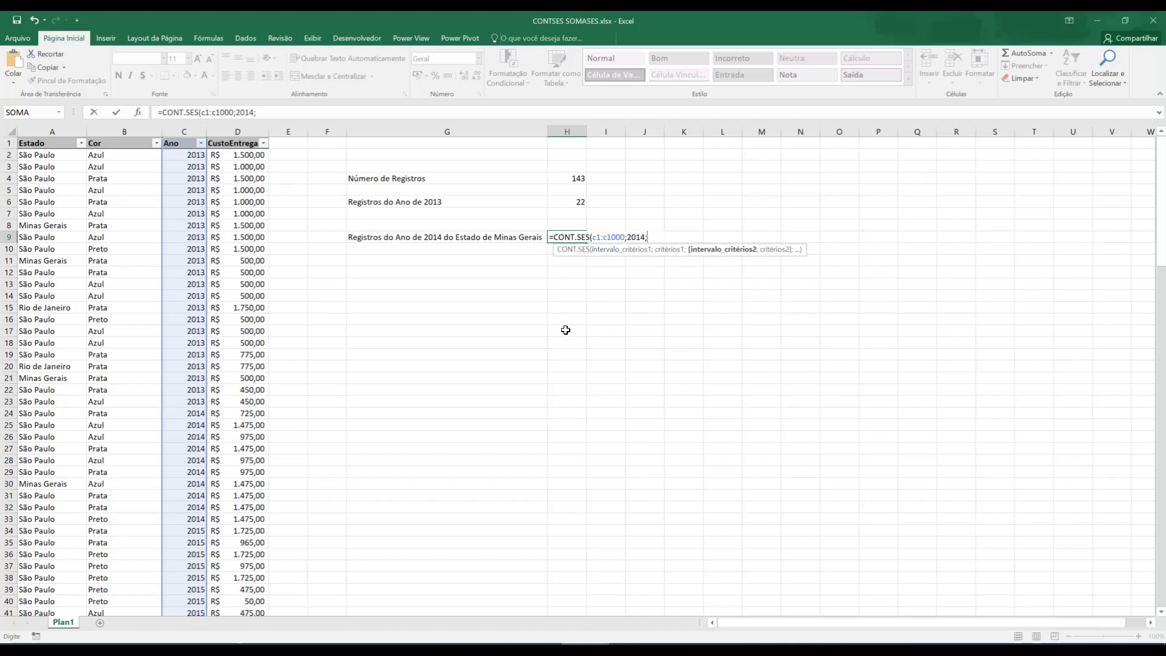
type("a2")
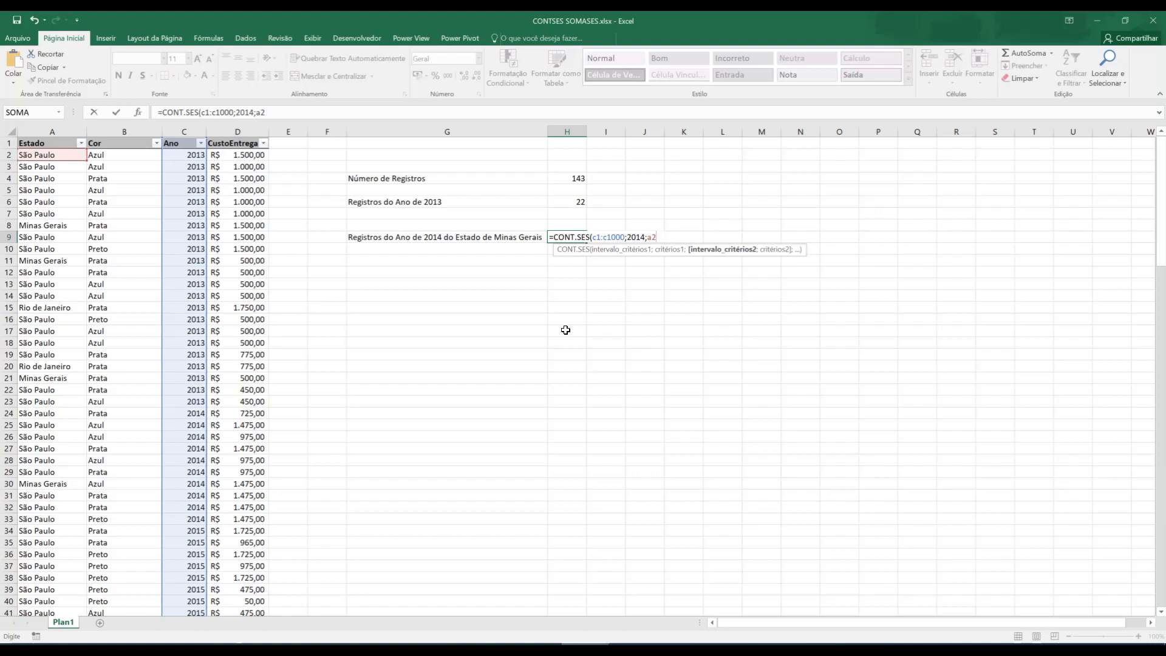
type(":a100")
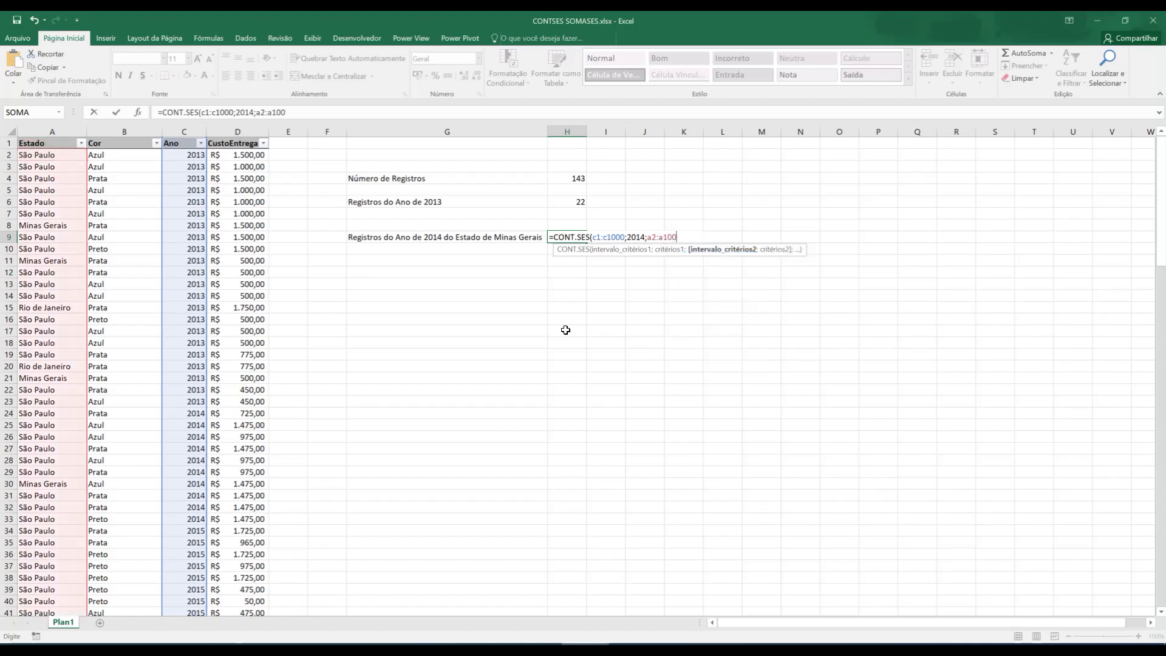
type("0;")
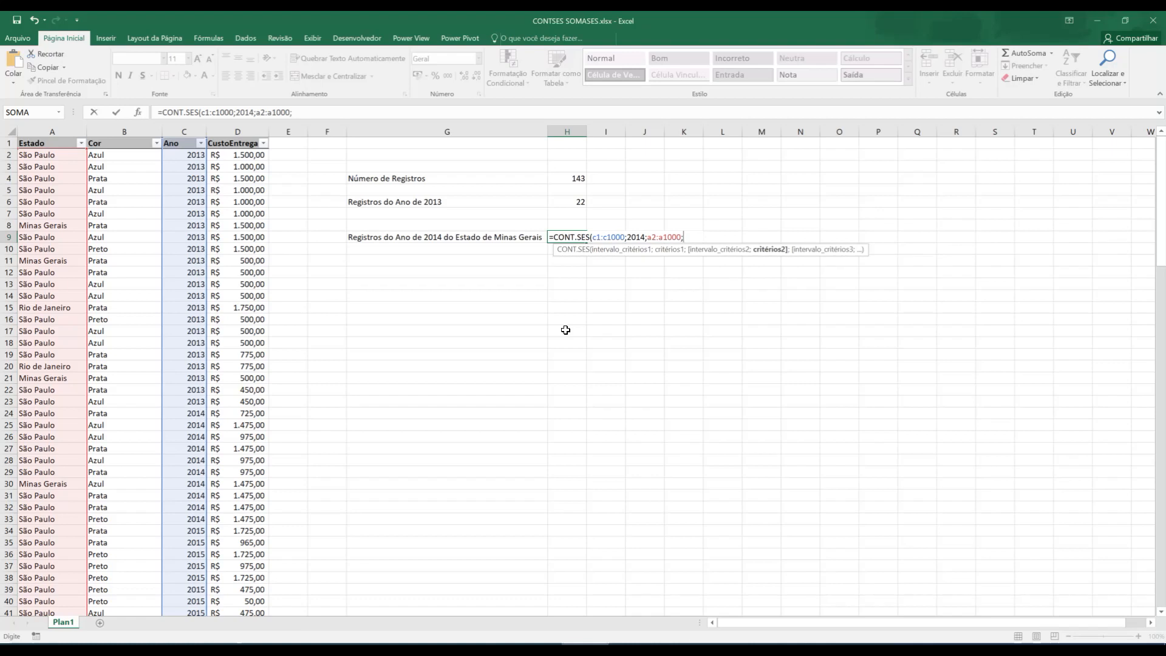
type("\"Minas Gerais\")")
key("ctrl+Return")
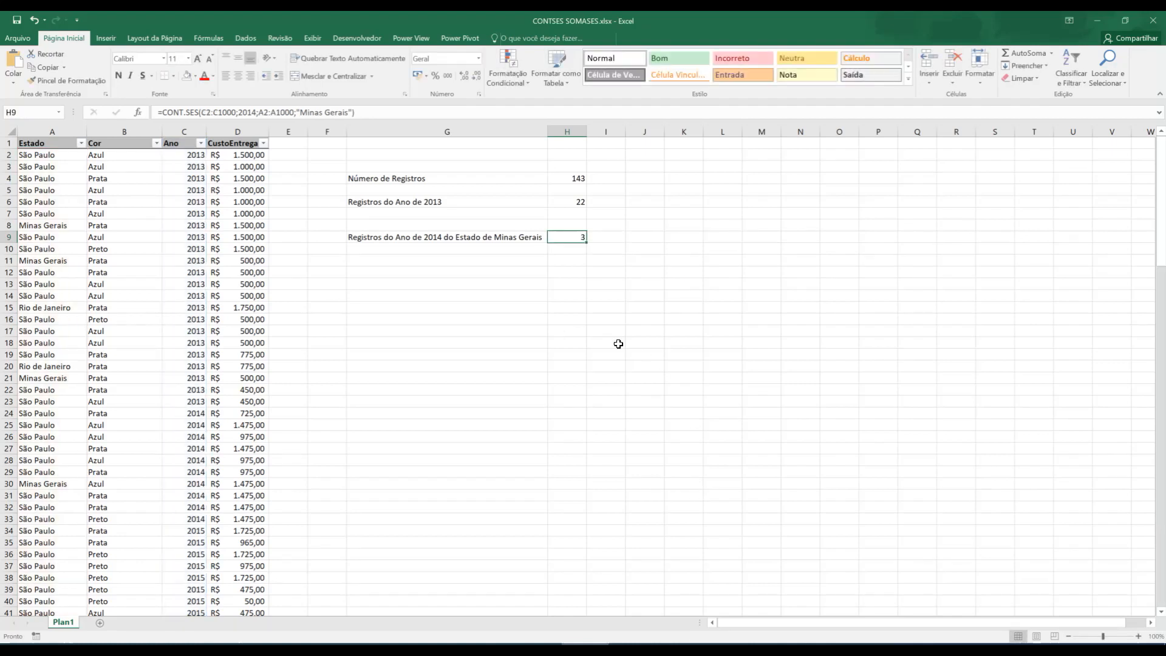
- Filter the table to Minas Gerais in the Estado column and 2014 in the Ano column to check the count
left_click(81, 144)
left_click(57, 264)
left_click(49, 271)
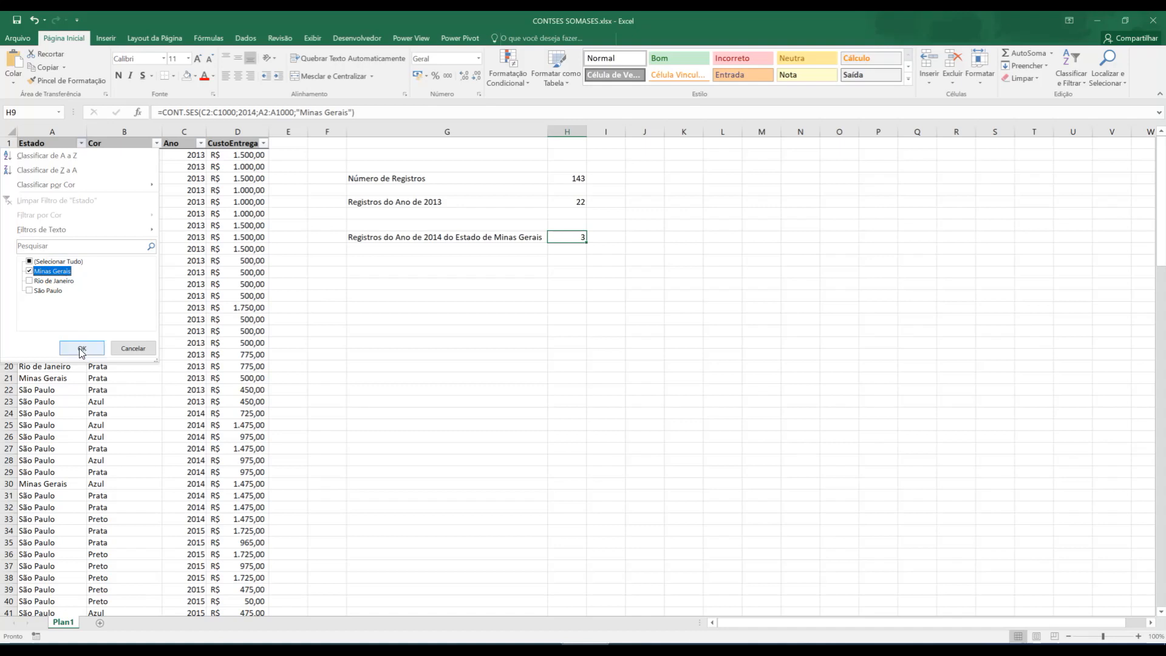
left_click(82, 349)
left_click(200, 143)
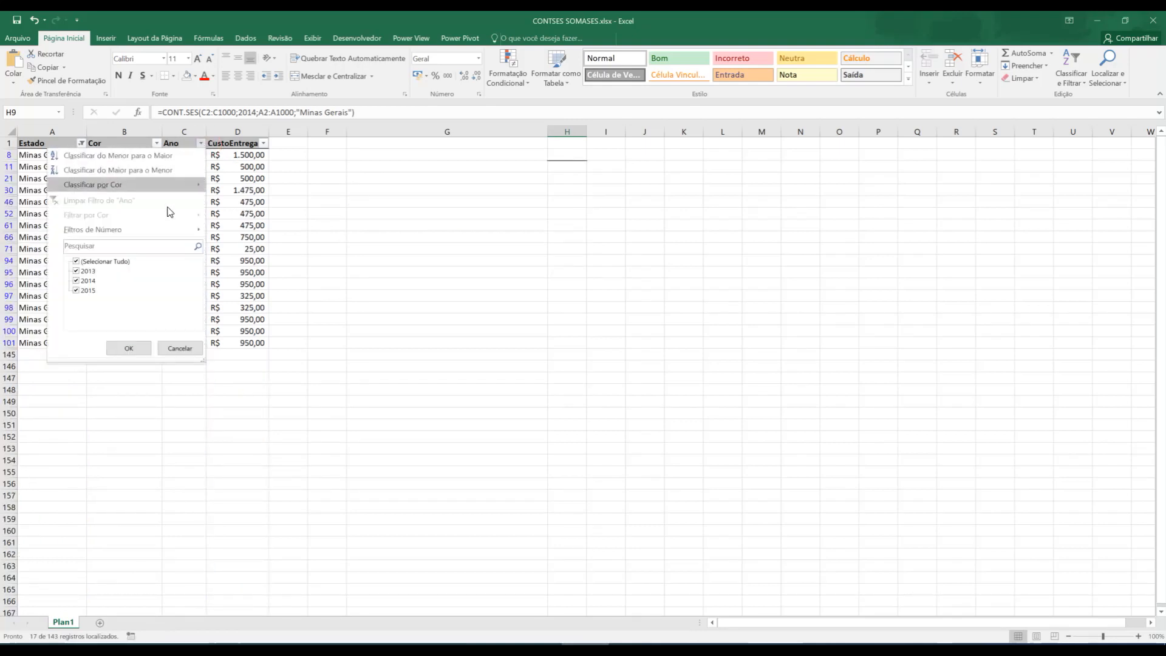
left_click(92, 263)
left_click(77, 280)
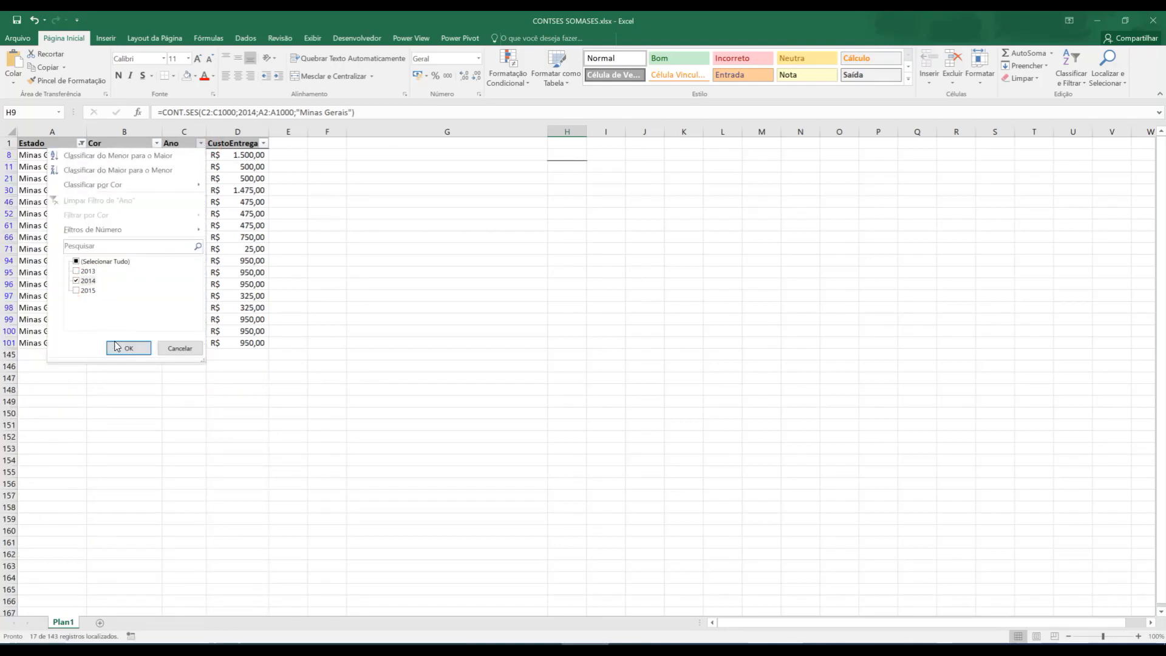
left_click(128, 348)
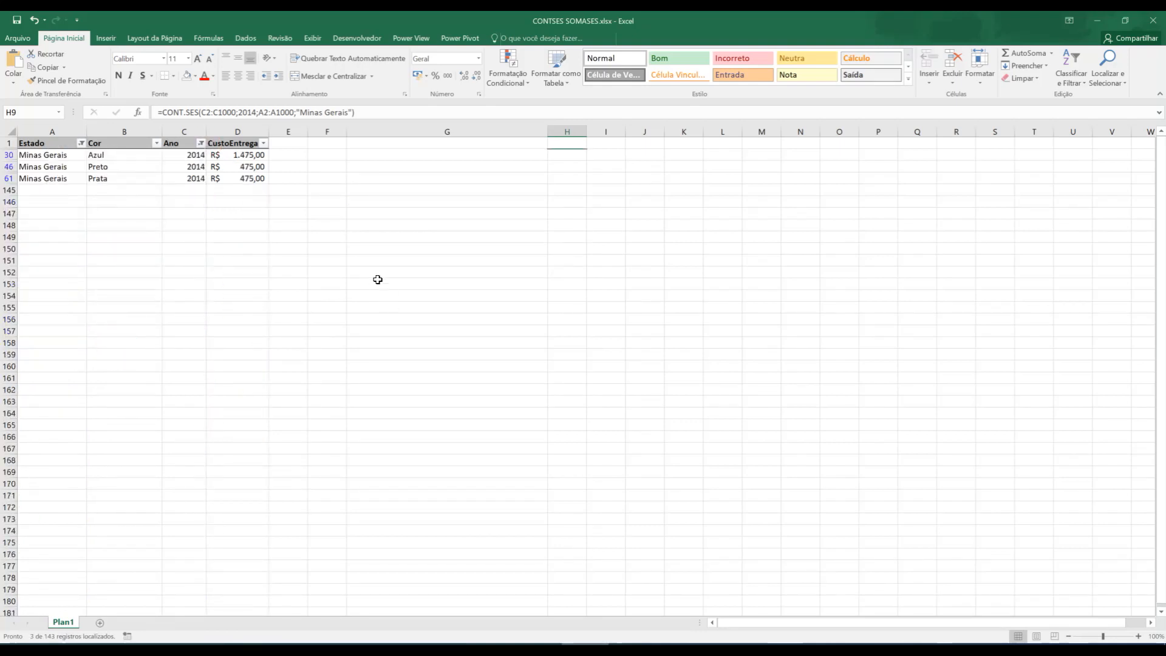
- Remove the filters from the Ano and Estado columns by selecting all their values again
left_click(201, 144)
left_click(92, 261)
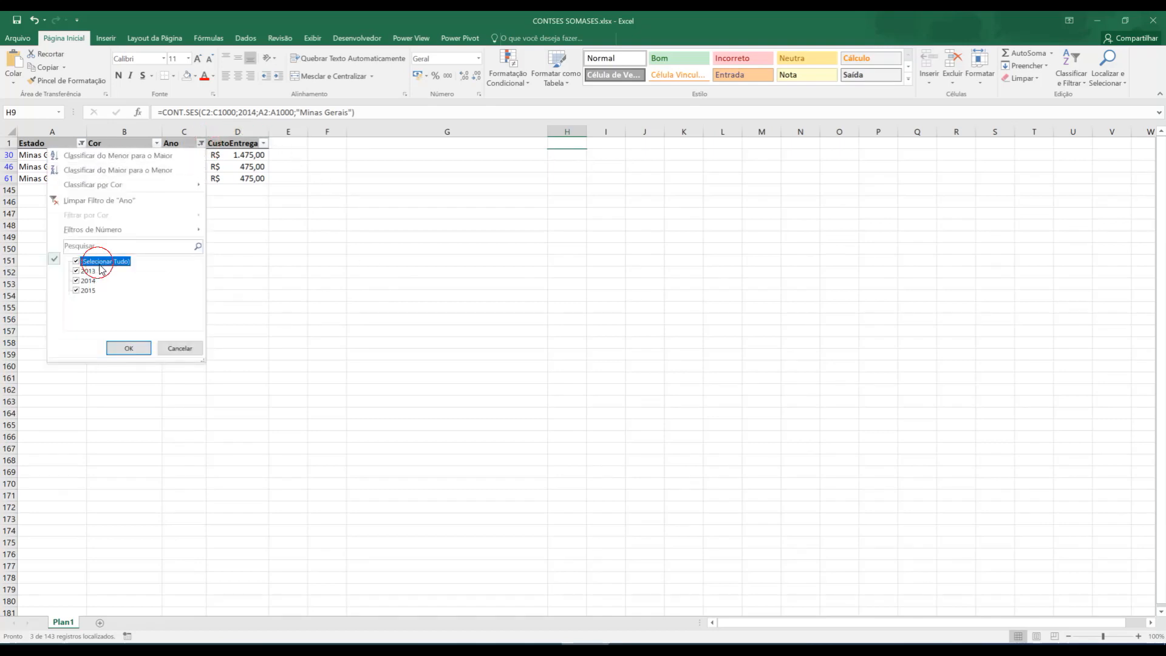
left_click(128, 348)
left_click(156, 144)
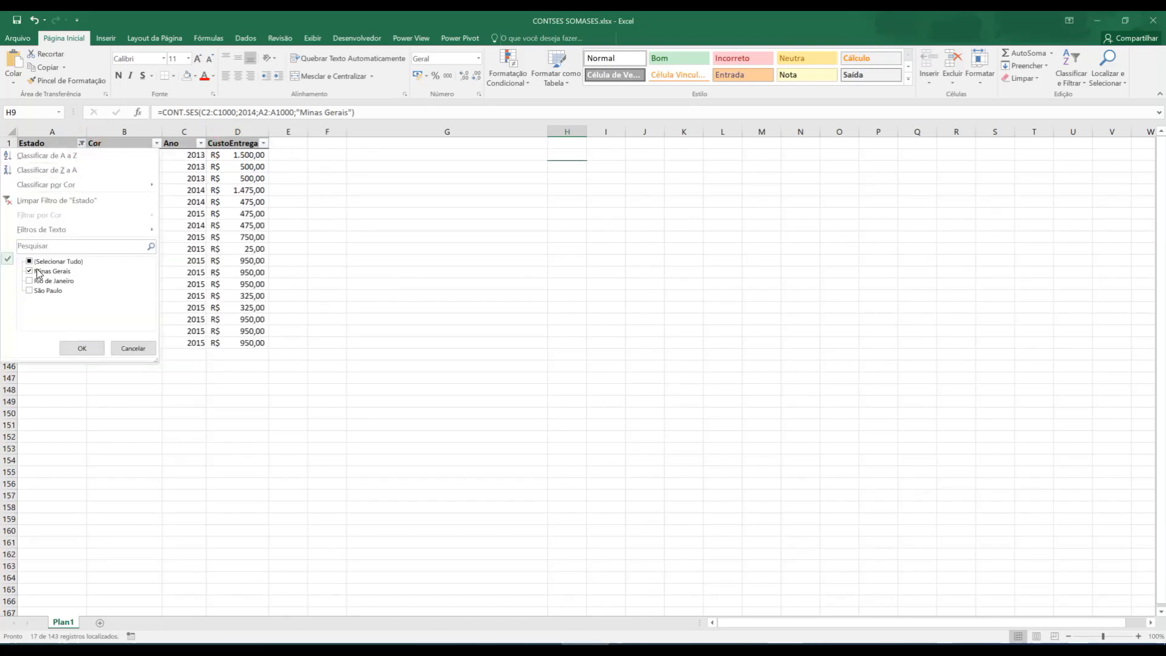
left_click(89, 344)
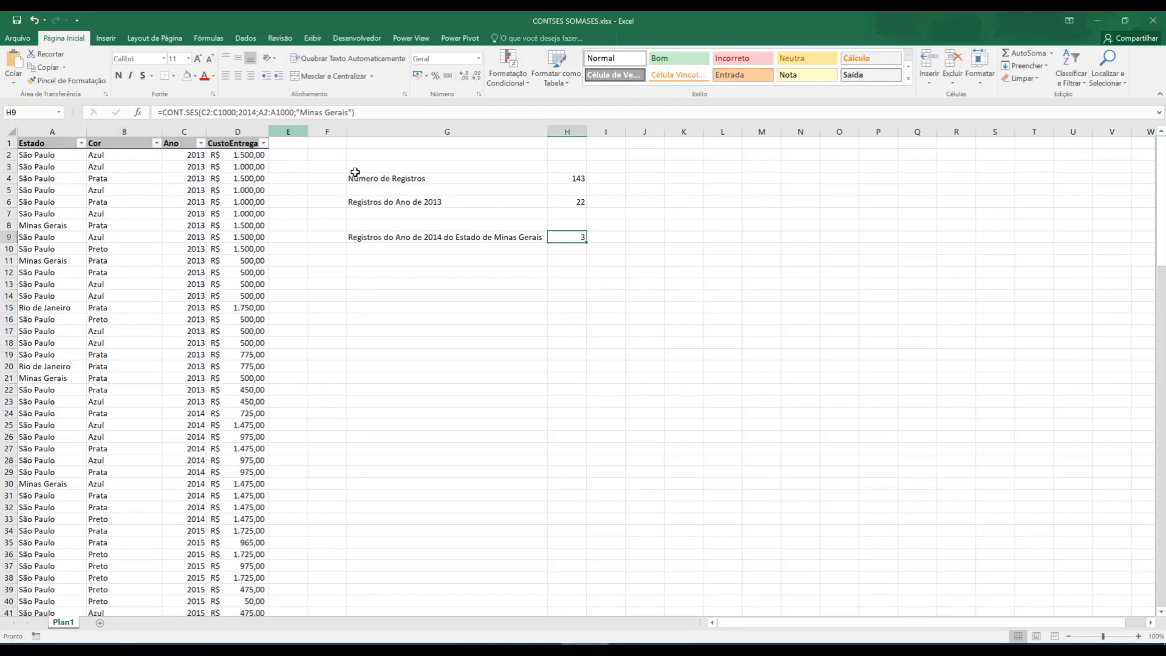
left_click(353, 113)
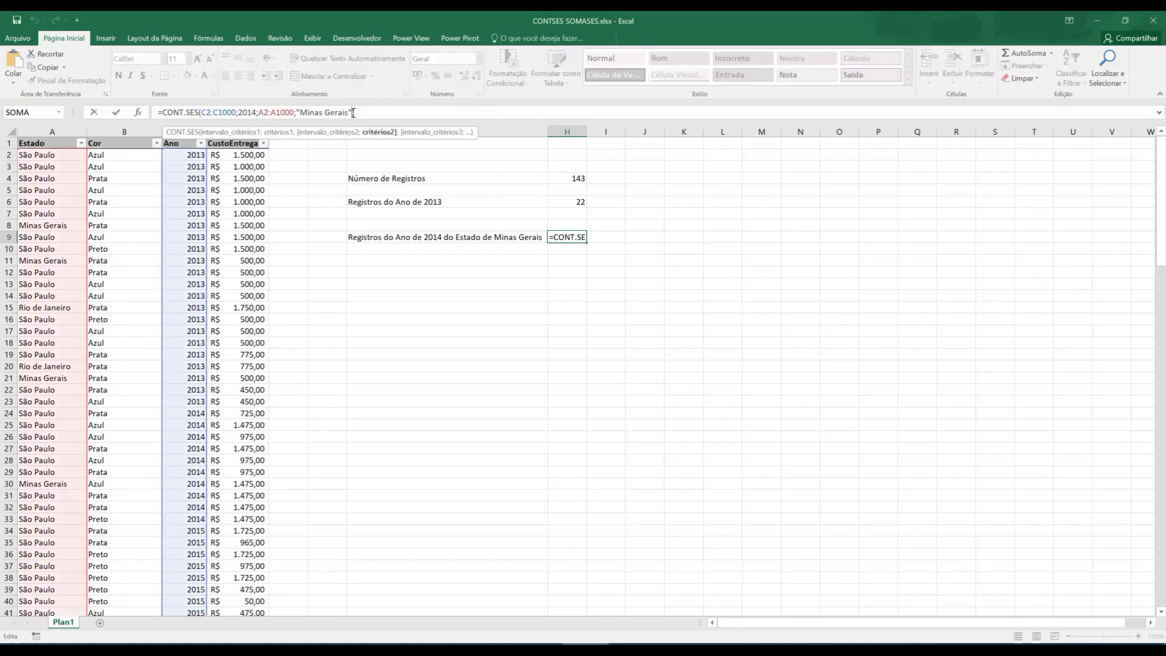
type(";)")
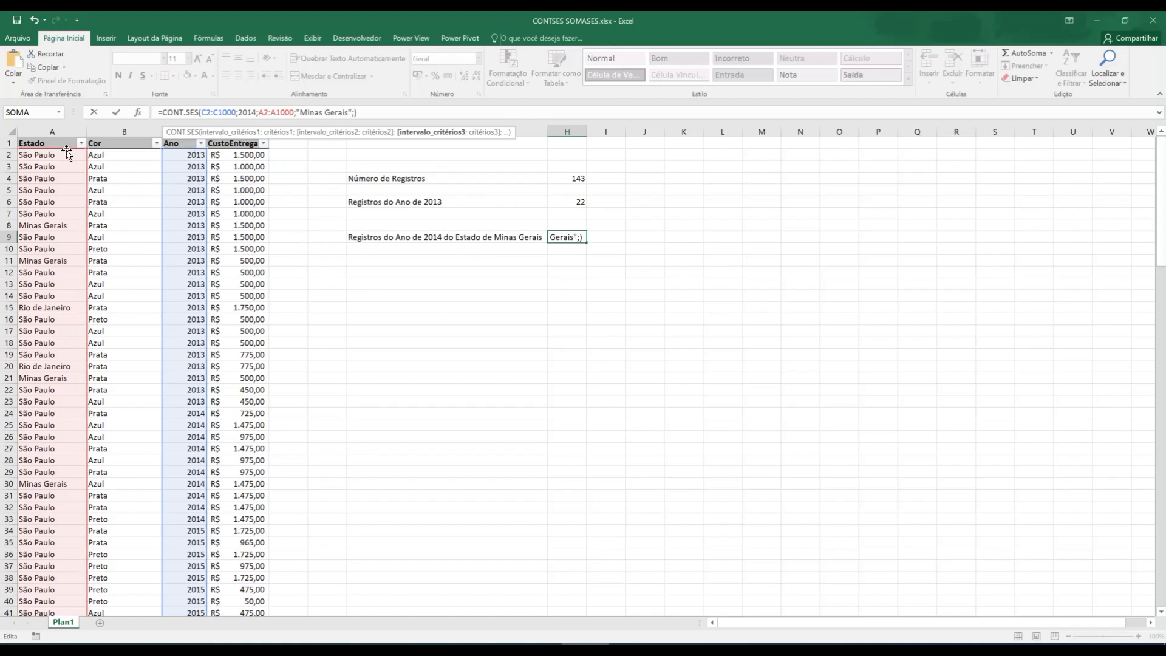
key("BackSpace")
key("ctrl+Return")
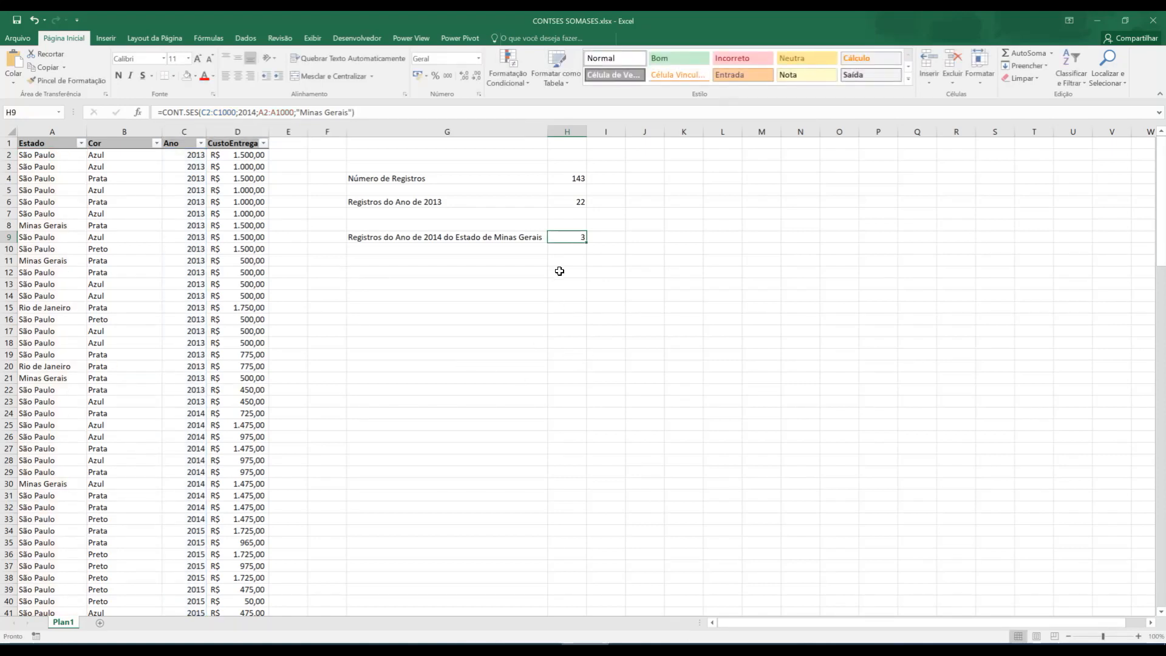
- Convert the delivery data range A1:D144 into a table with headers
left_click(165, 277)
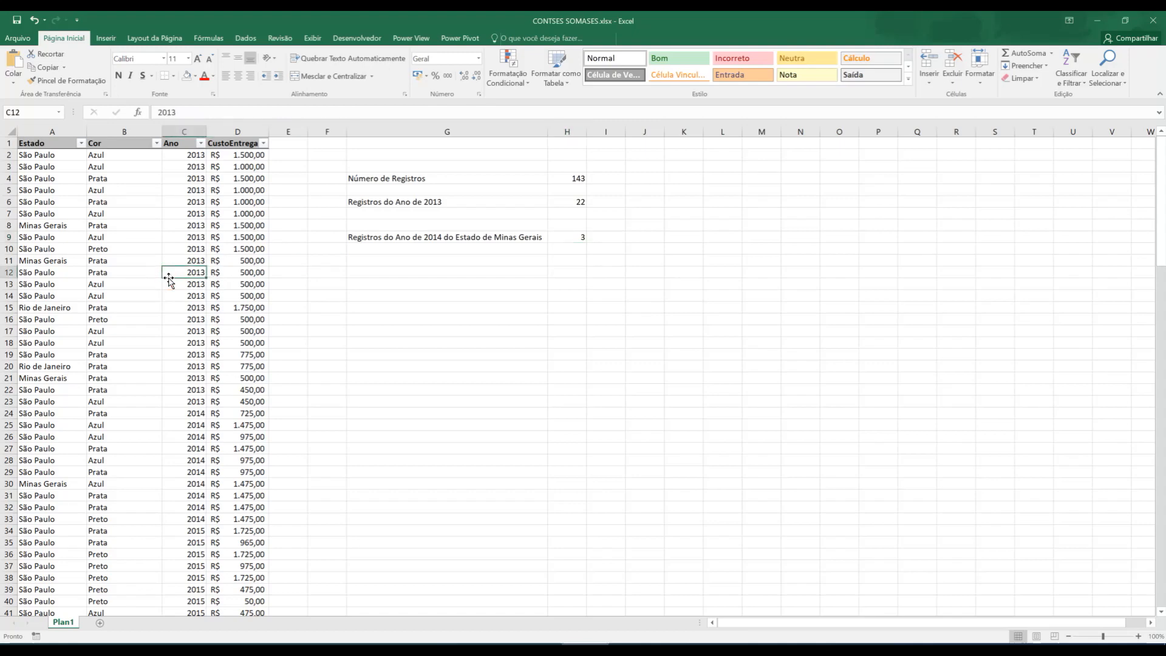
left_click(106, 38)
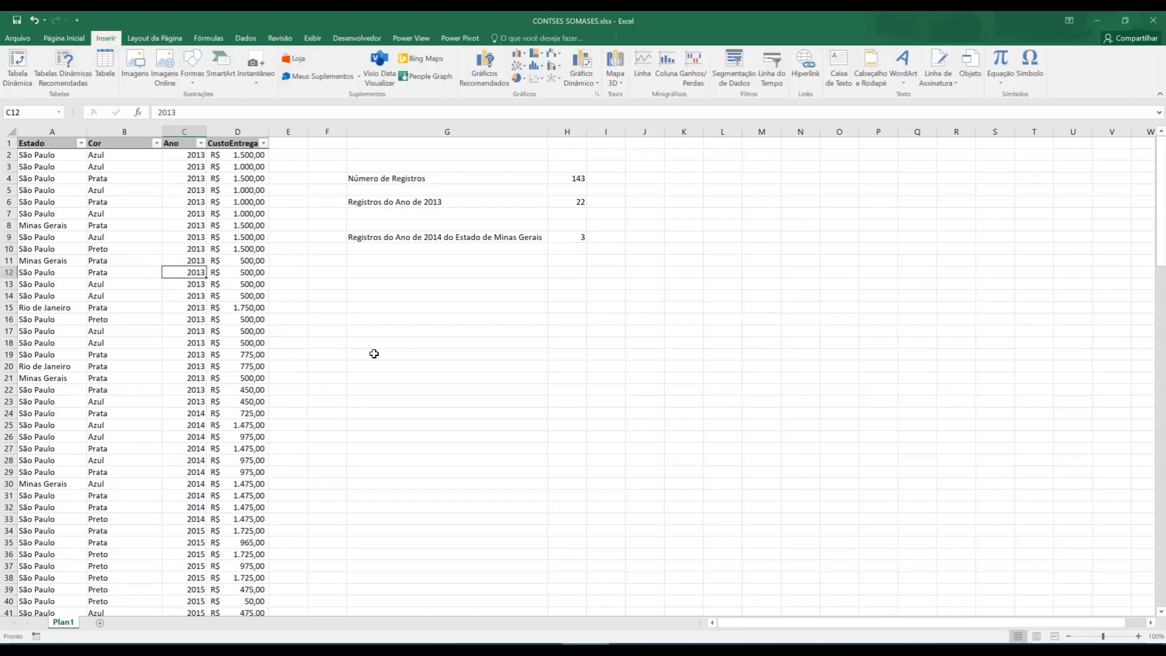
scroll(377, 371, "down", 8)
scroll(377, 371, "down", 20)
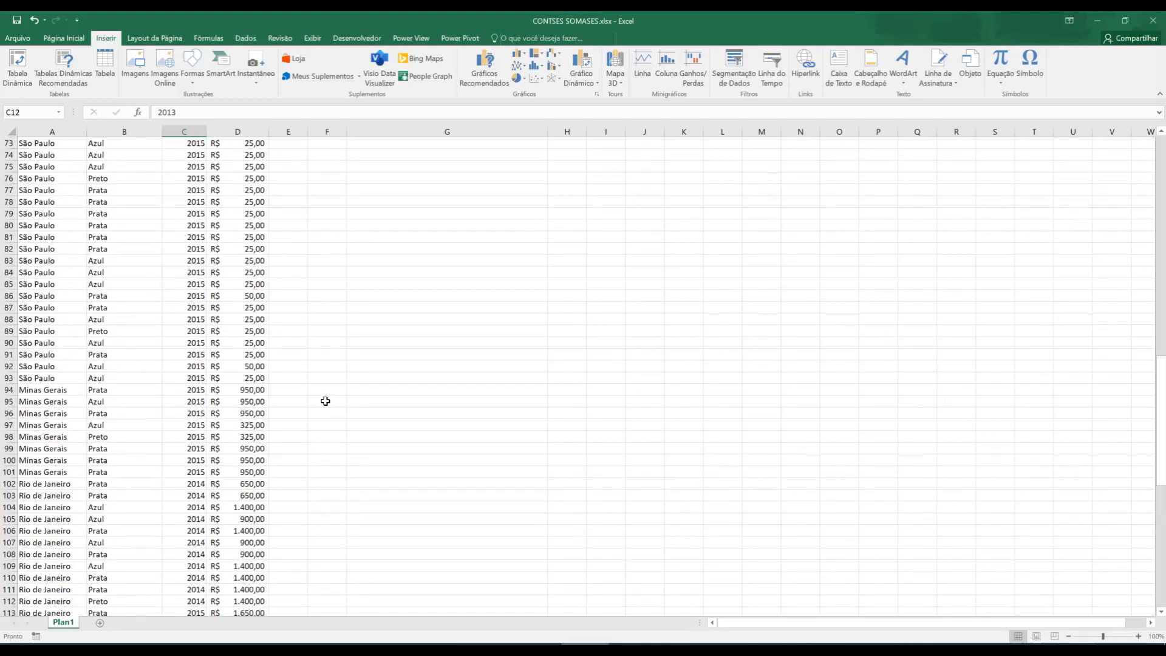
scroll(232, 320, "down", 1)
left_click(234, 328)
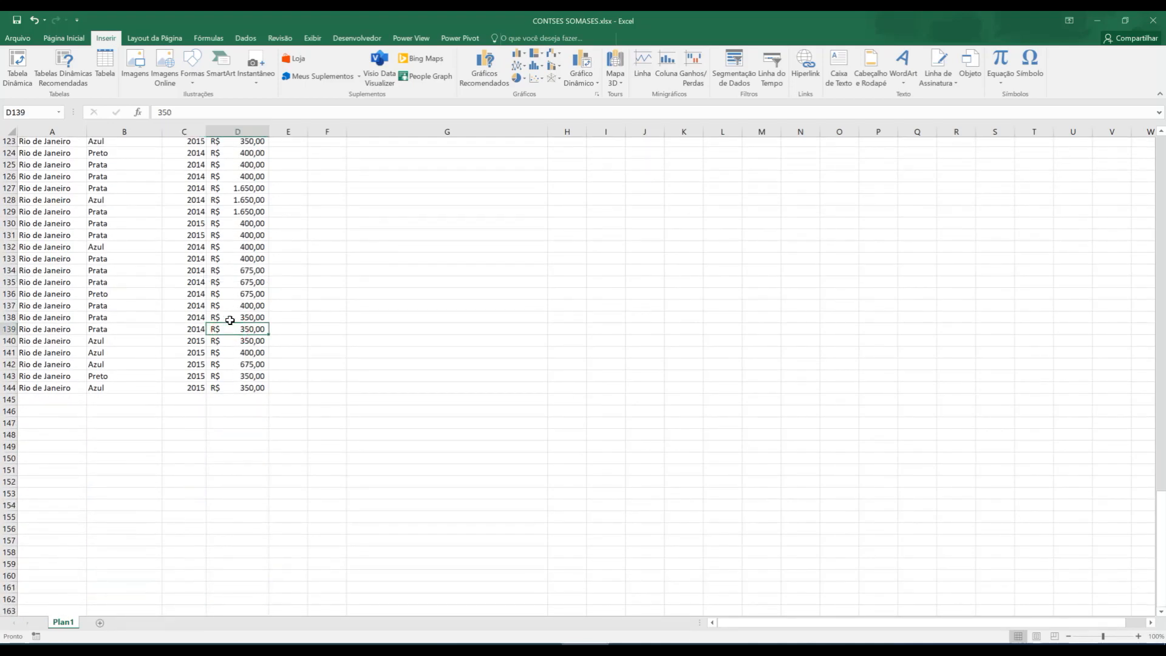
scroll(227, 315, "up", 20)
scroll(227, 314, "up", 5)
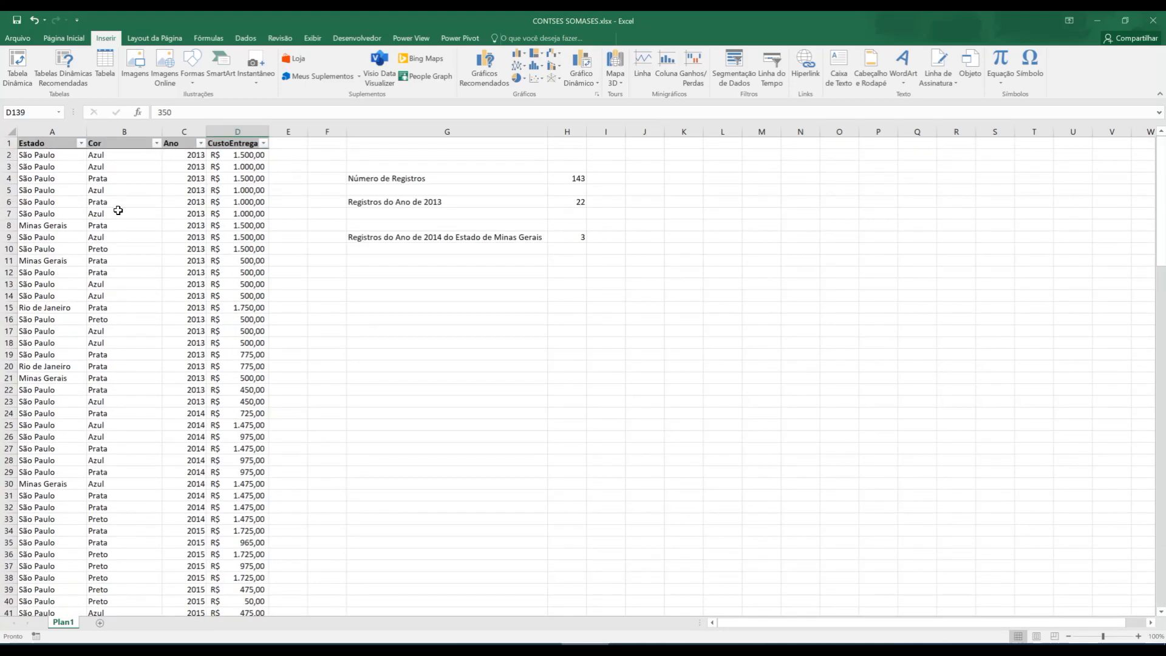
left_click(83, 164)
left_click(106, 200)
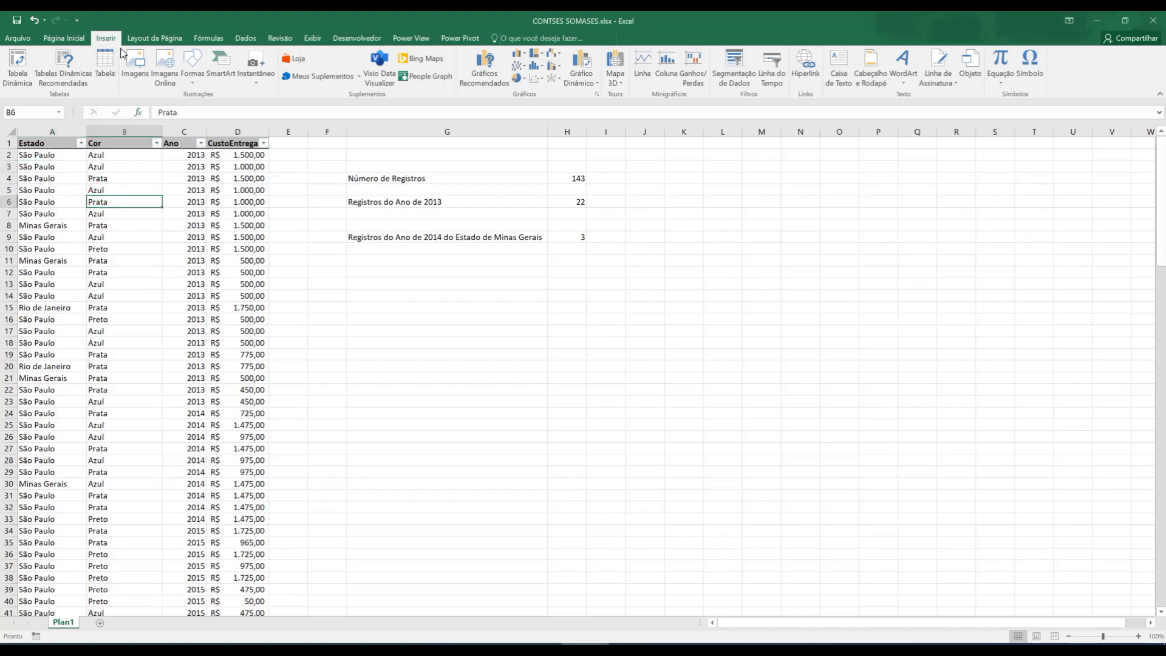
left_click(106, 63)
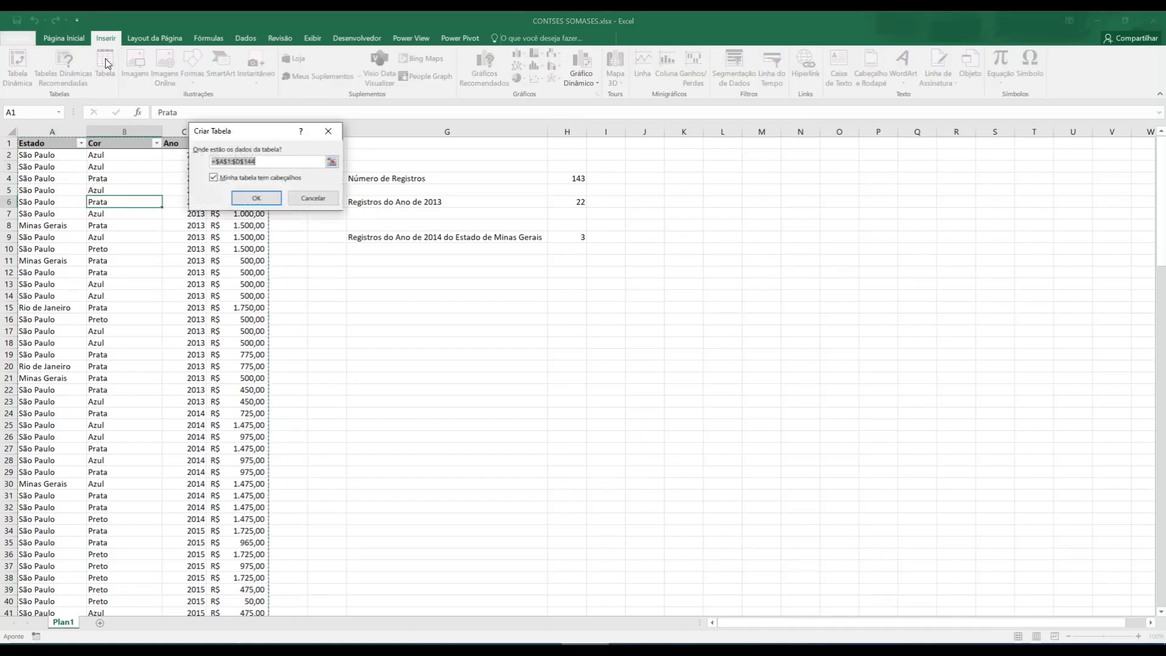
left_click(260, 198)
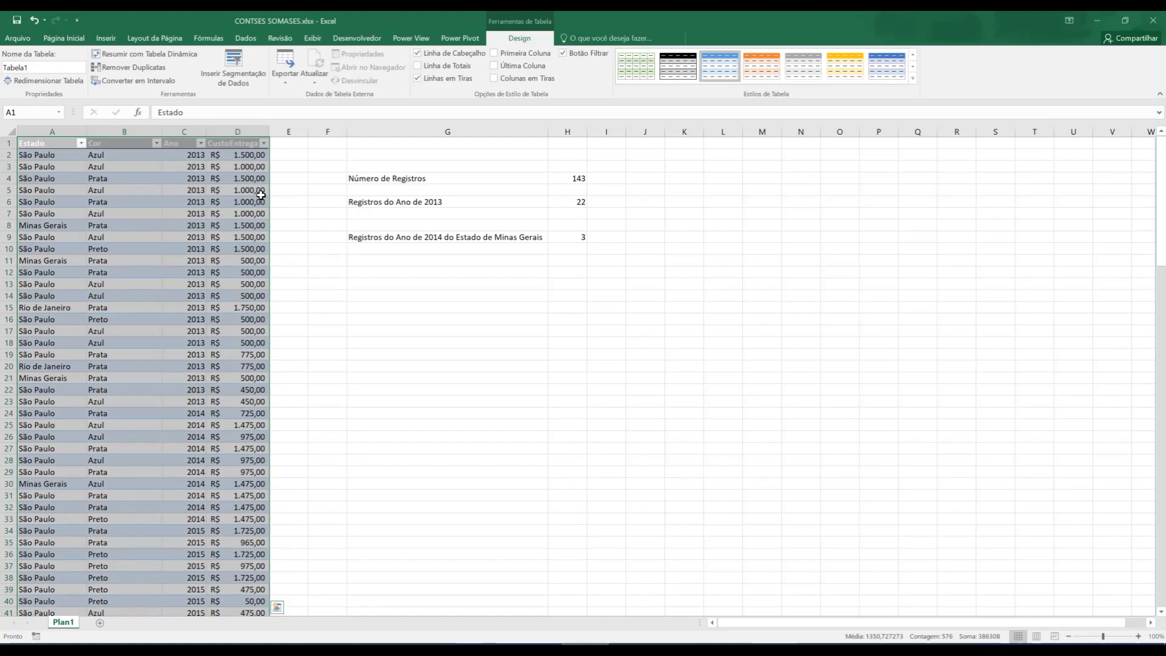
left_click(522, 367)
left_click(159, 259)
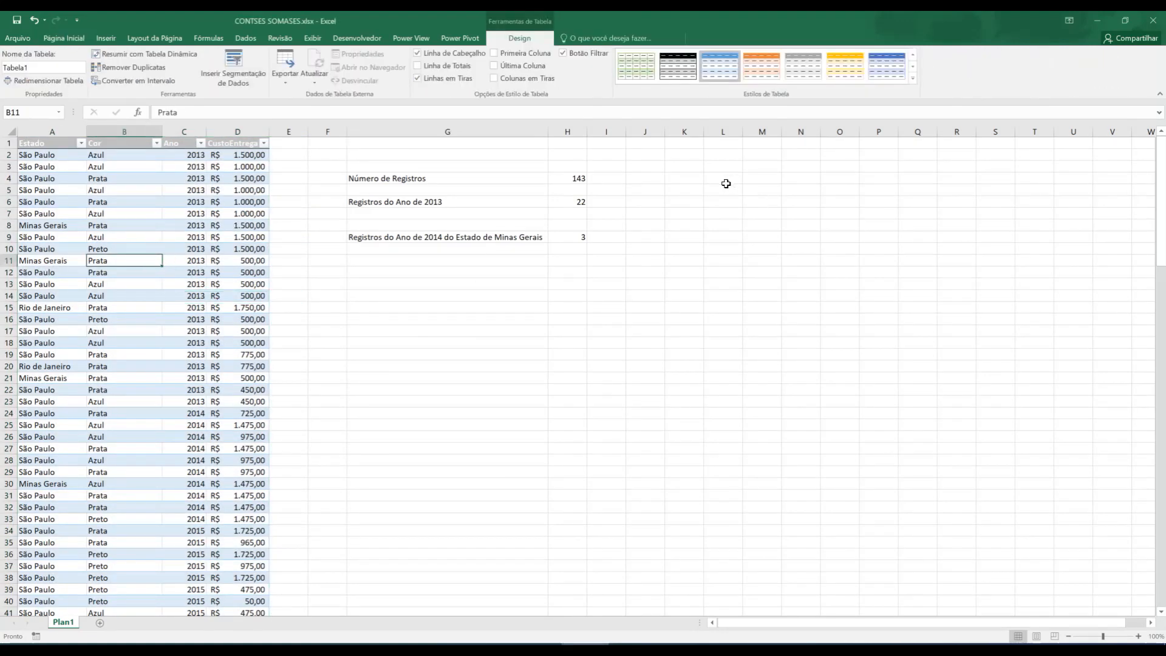
- Count the 2014 records in J6 through the table's Ano column with the formula =CONT.SE(Tabela1[Ano];2014)
left_click(643, 197)
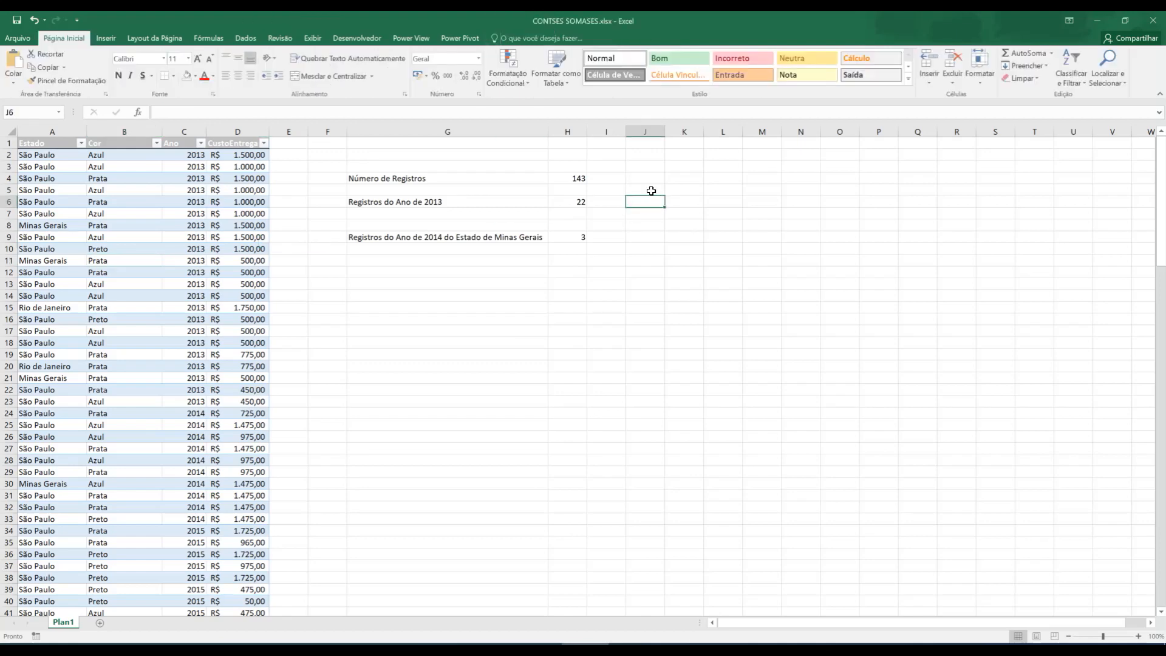
left_click(647, 164)
left_click_drag(647, 164, 810, 161)
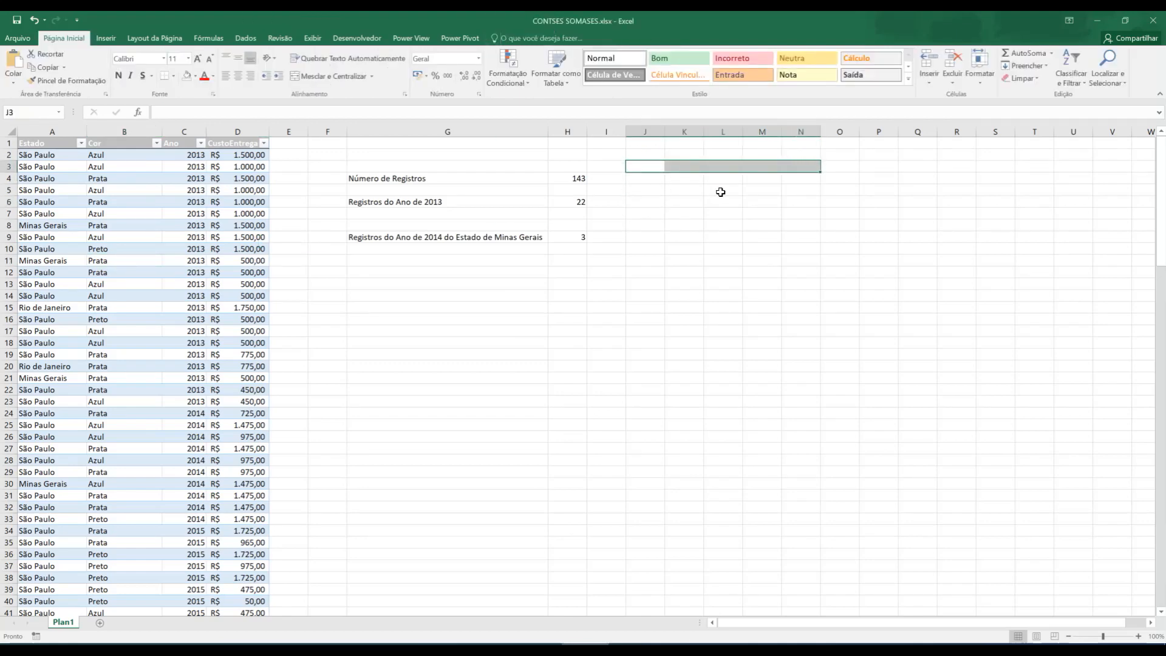
left_click(642, 202)
type("=con")
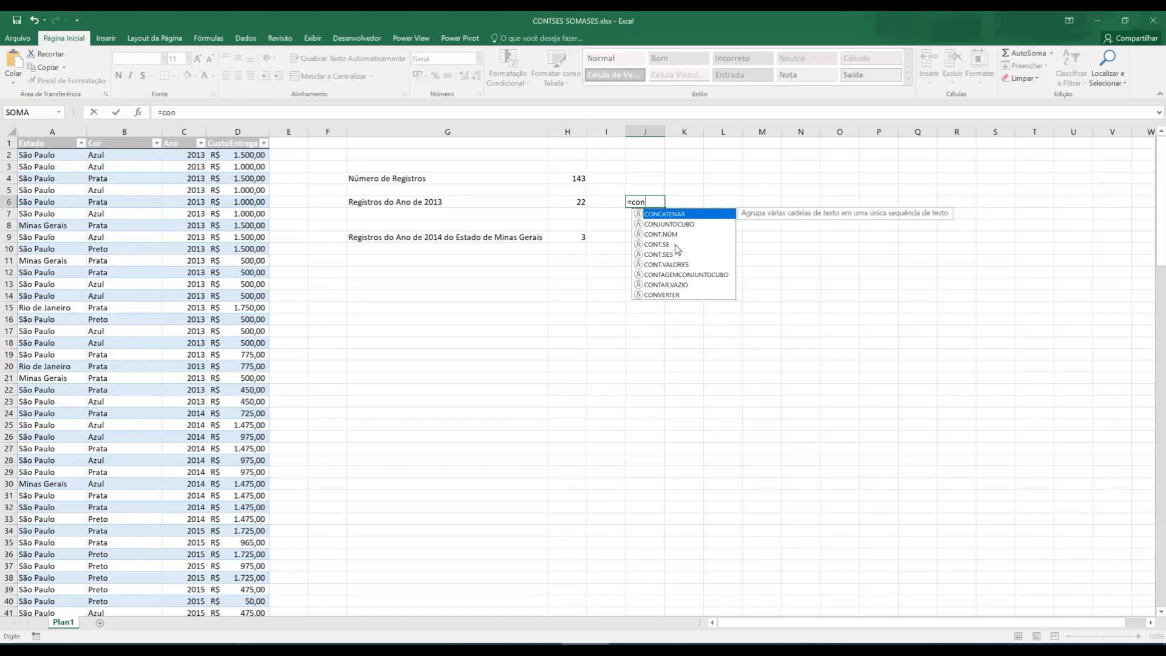
double_click(672, 243)
left_click(184, 155)
left_click(196, 112)
type("Tab")
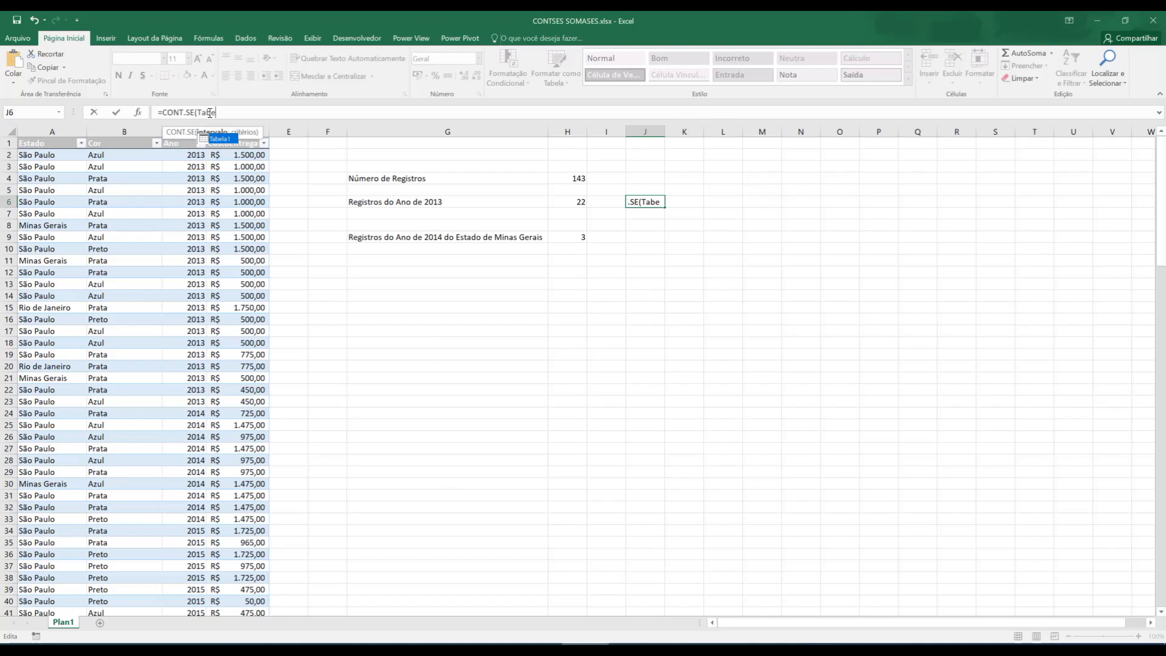
type("e")
double_click(231, 139)
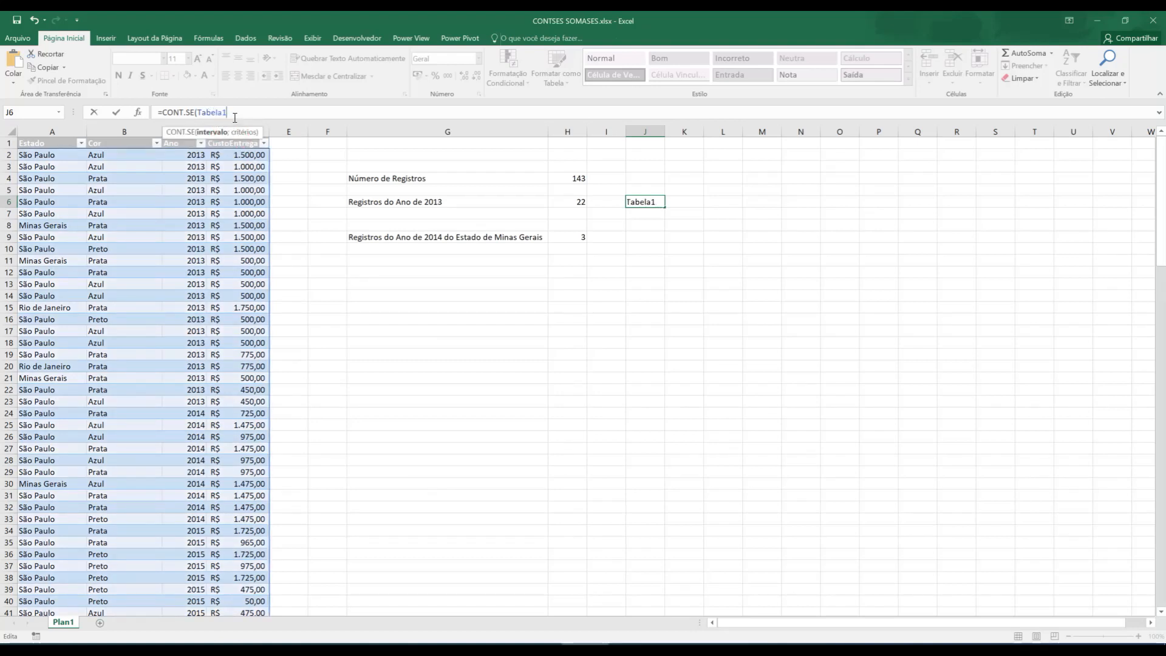
type("[")
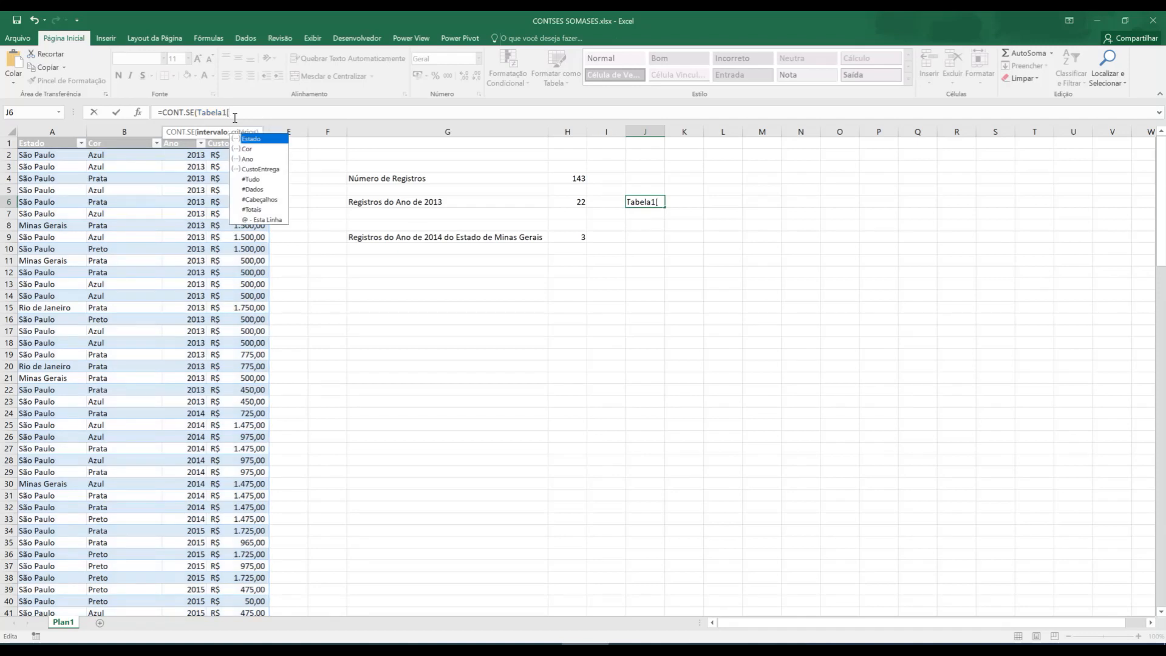
double_click(245, 159)
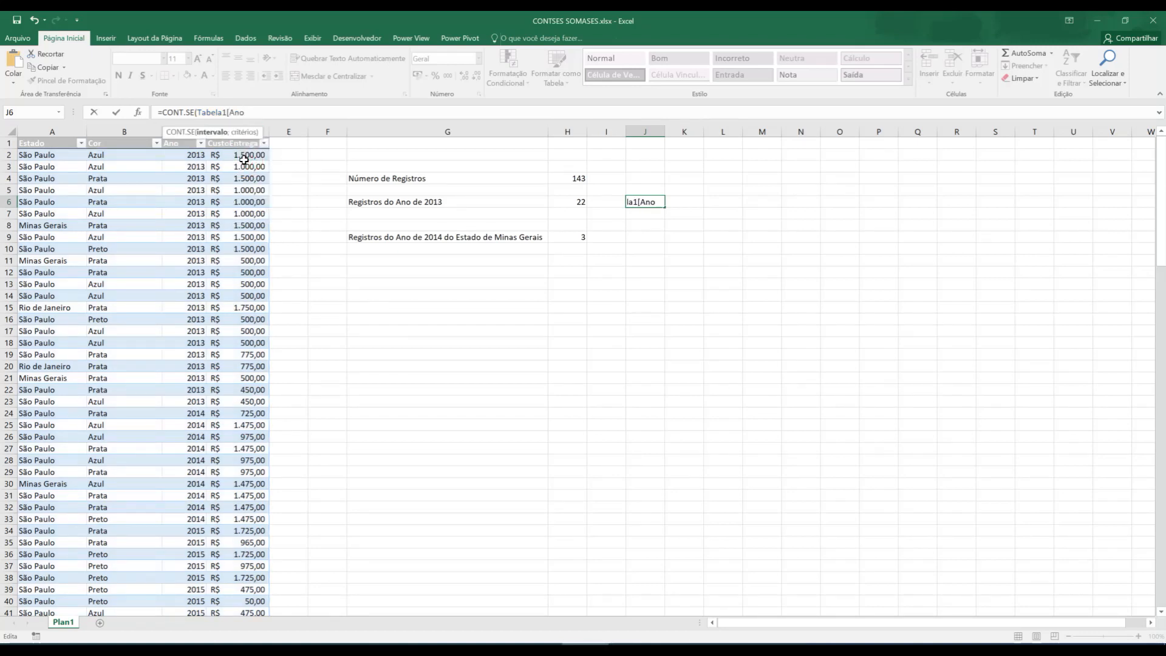
type("]")
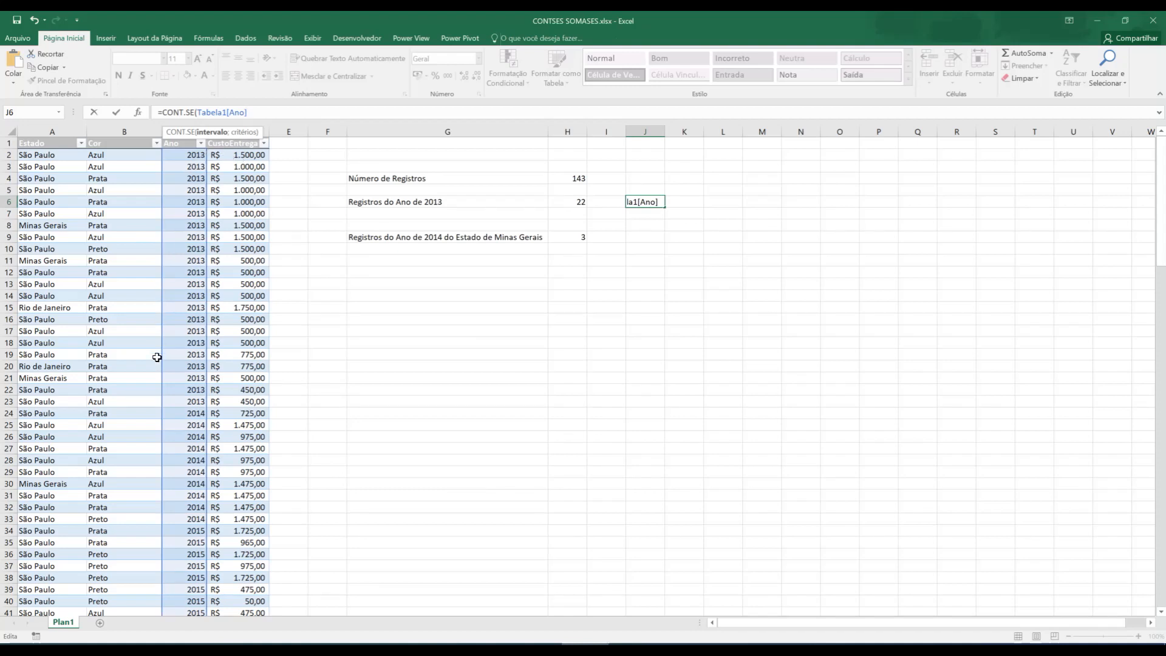
type(";2014")
key("Return")
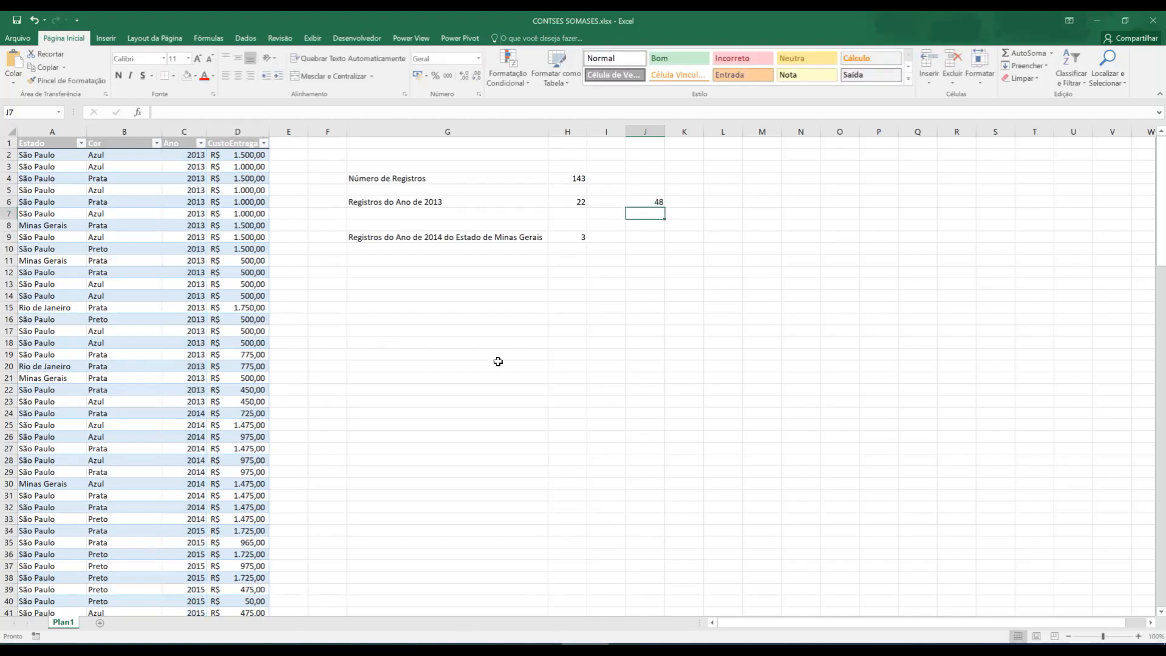
- Set the year criterion of the CONT.SE formula in J6 to 2013
left_click(649, 202)
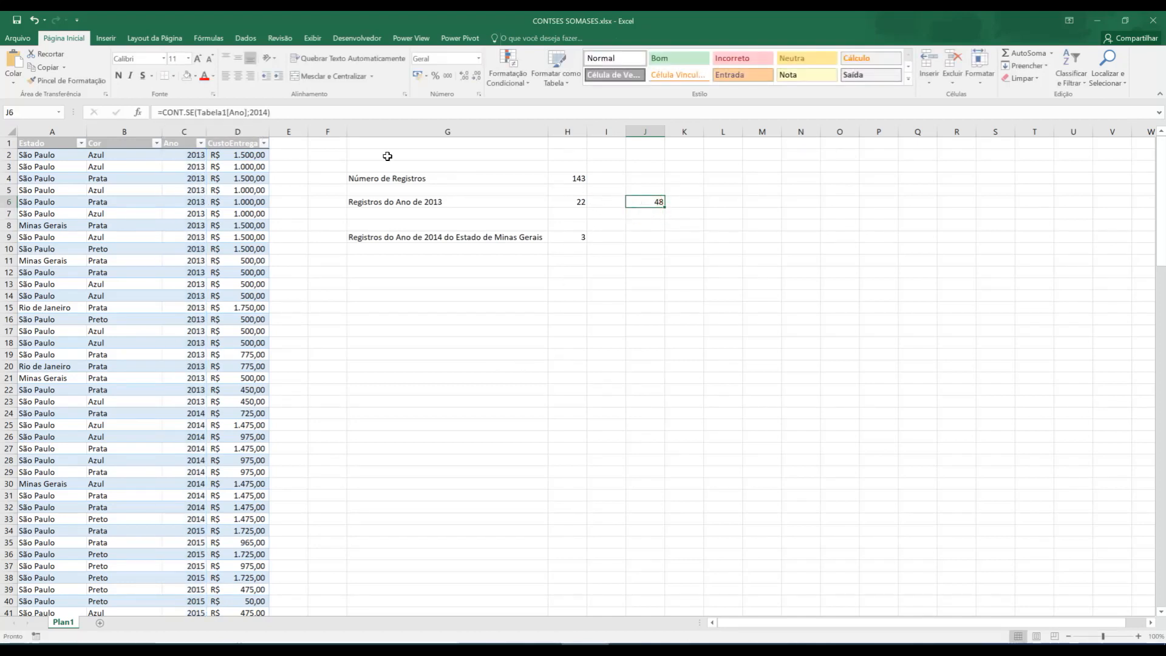
left_click(266, 113)
key("BackSpace")
type("3")
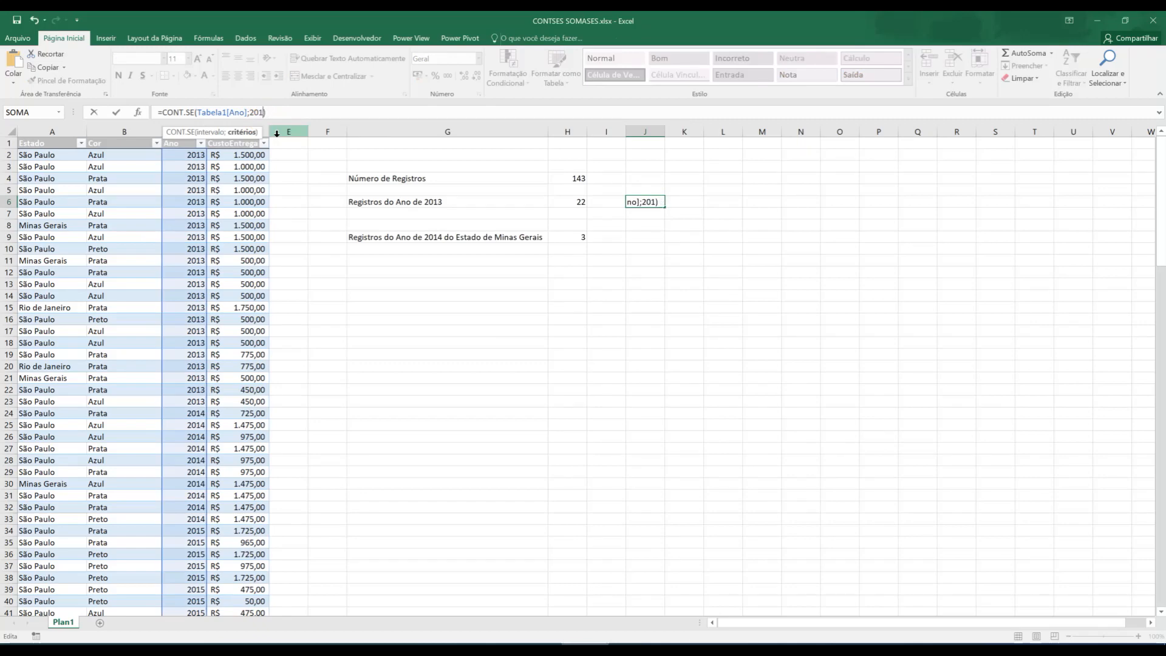
key("Return")
- Add a record to the end of the table by filling row 144 down into row 145
left_click(669, 202)
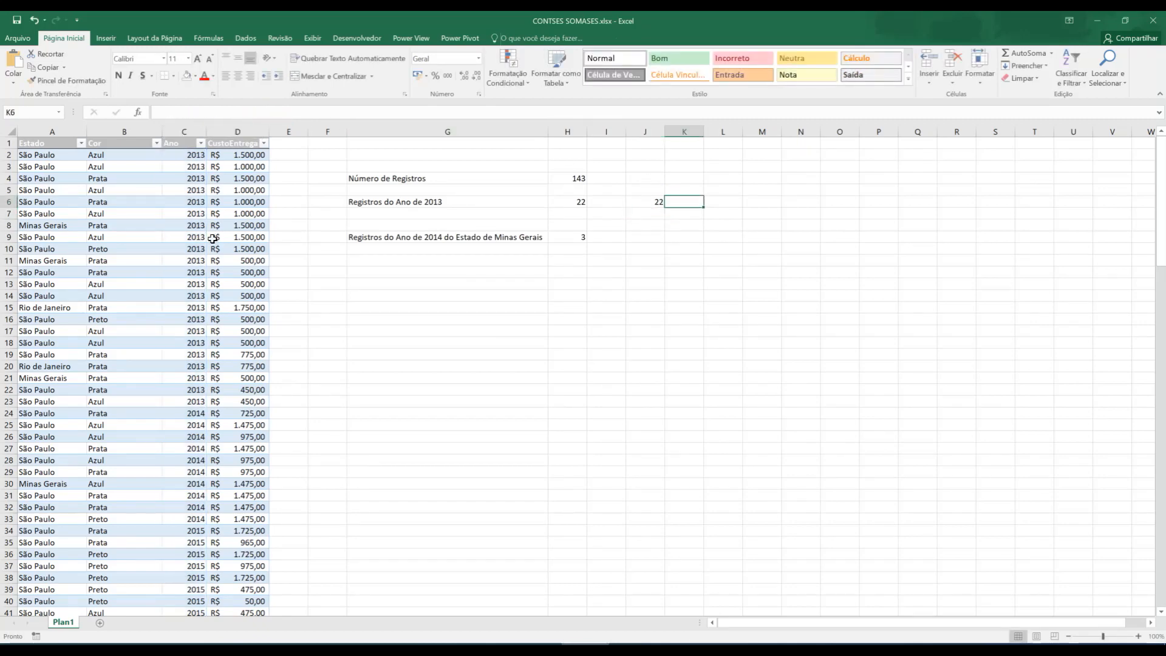
scroll(195, 299, "down", 20)
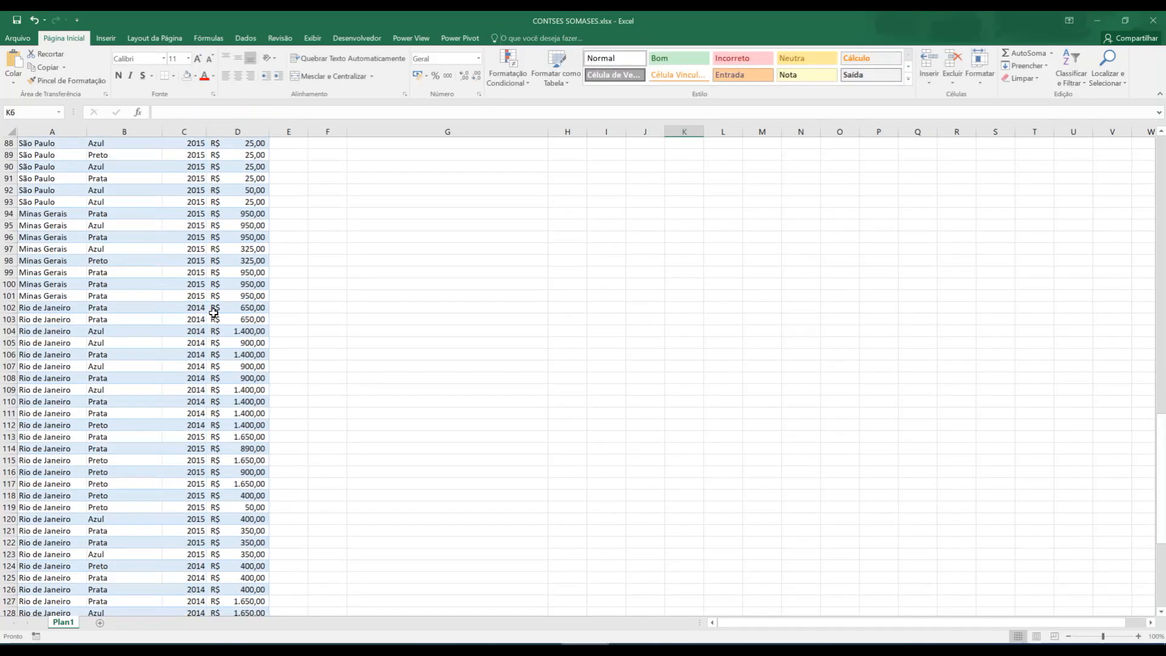
scroll(388, 306, "up", 20)
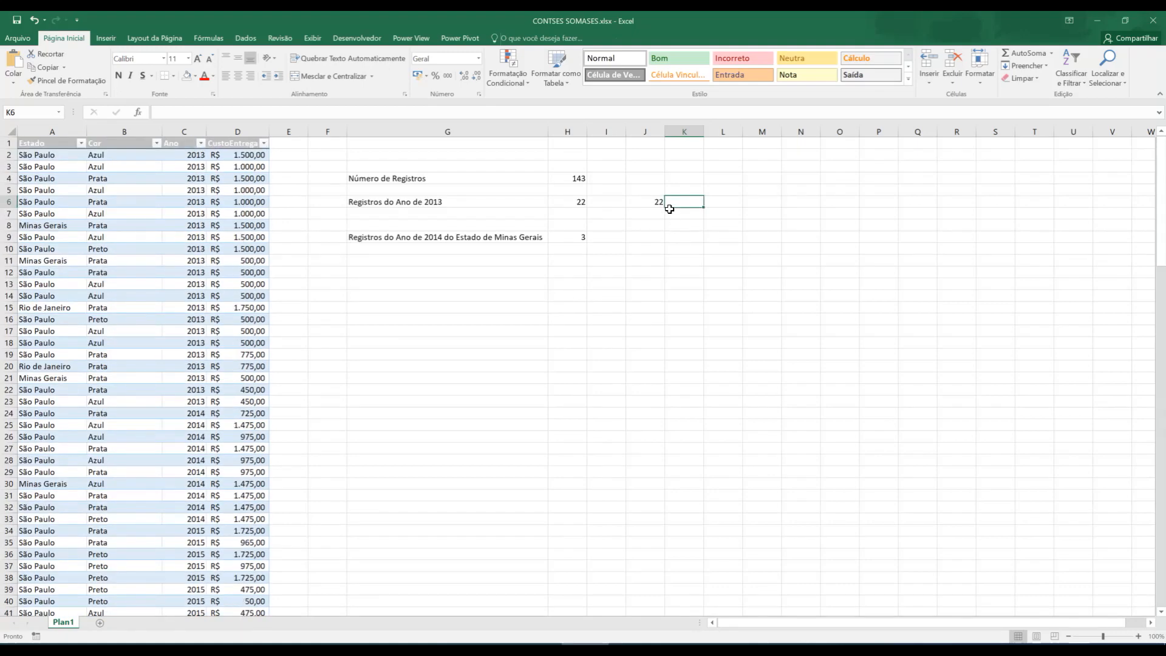
left_click(633, 199)
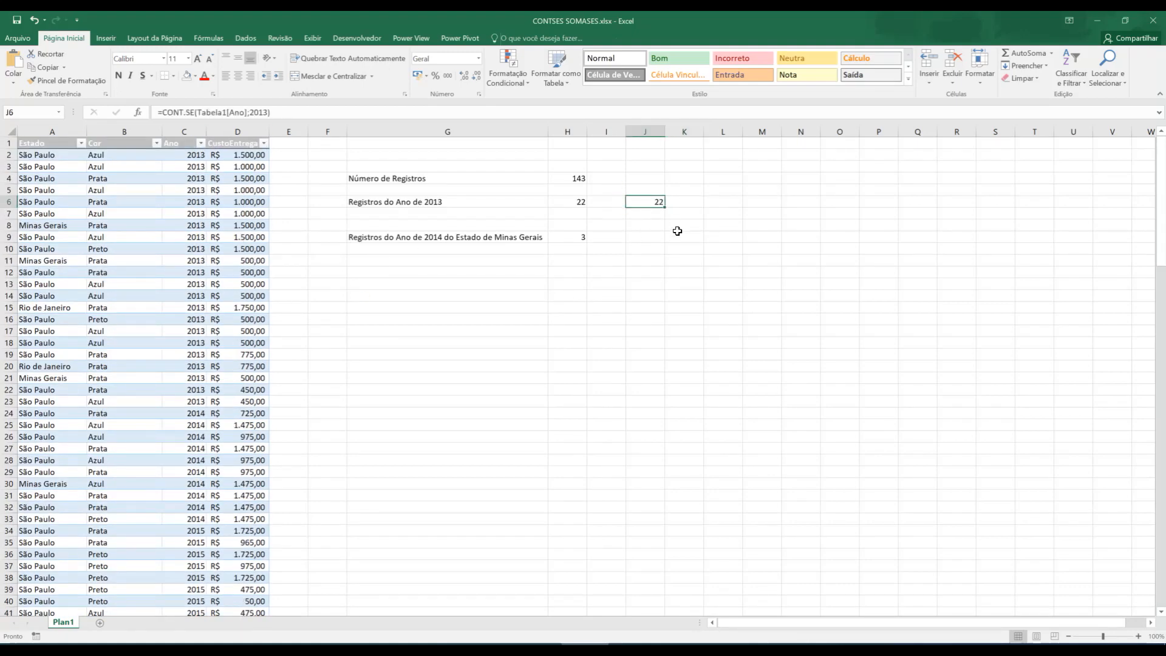
scroll(253, 343, "down", 20)
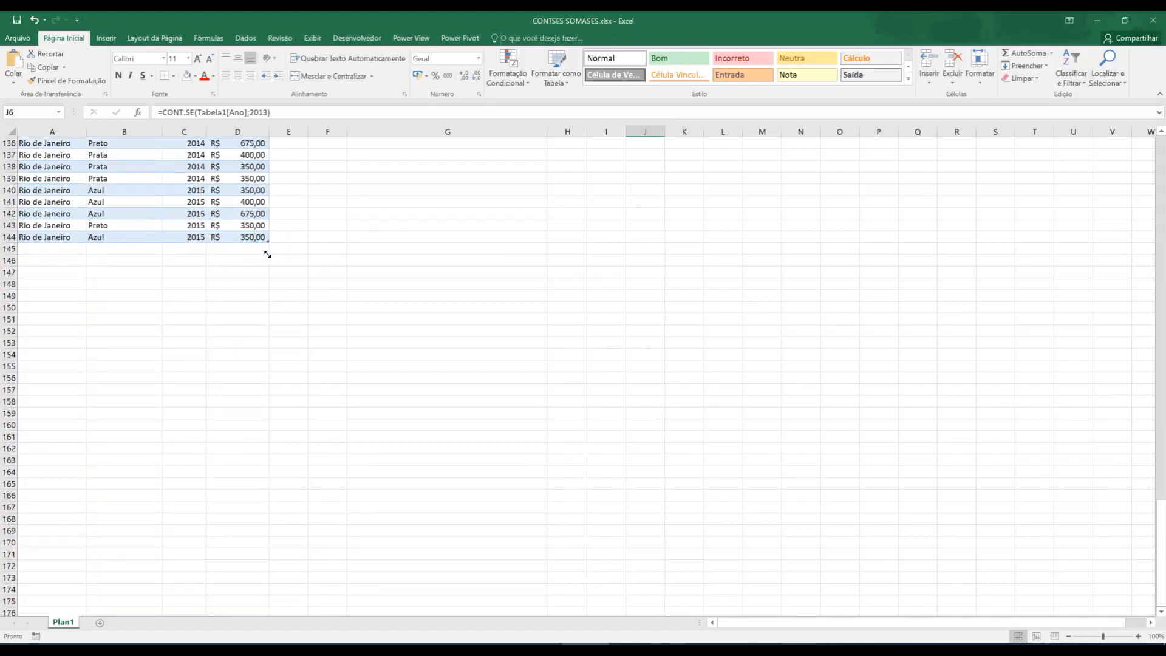
left_click_drag(61, 236, 267, 249)
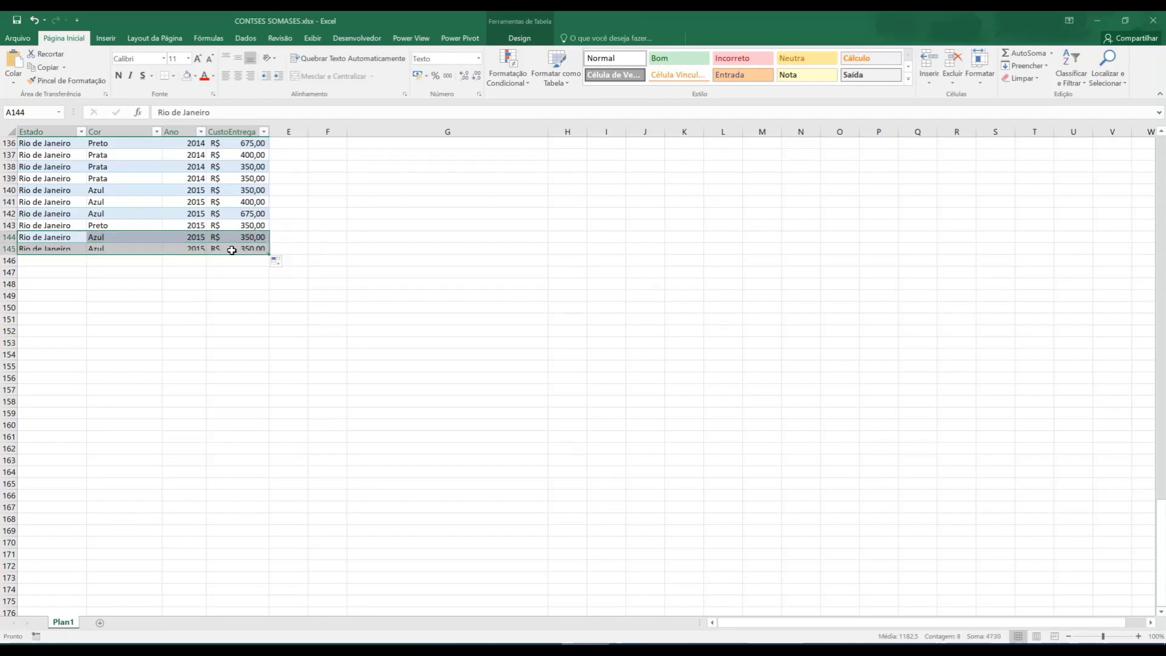
- Set the Ano of the new record in C145 to 2013 and compare the 2013 count formulas in H6 and J6
left_click(194, 249)
scroll(354, 318, "up", 8)
scroll(353, 319, "up", 20)
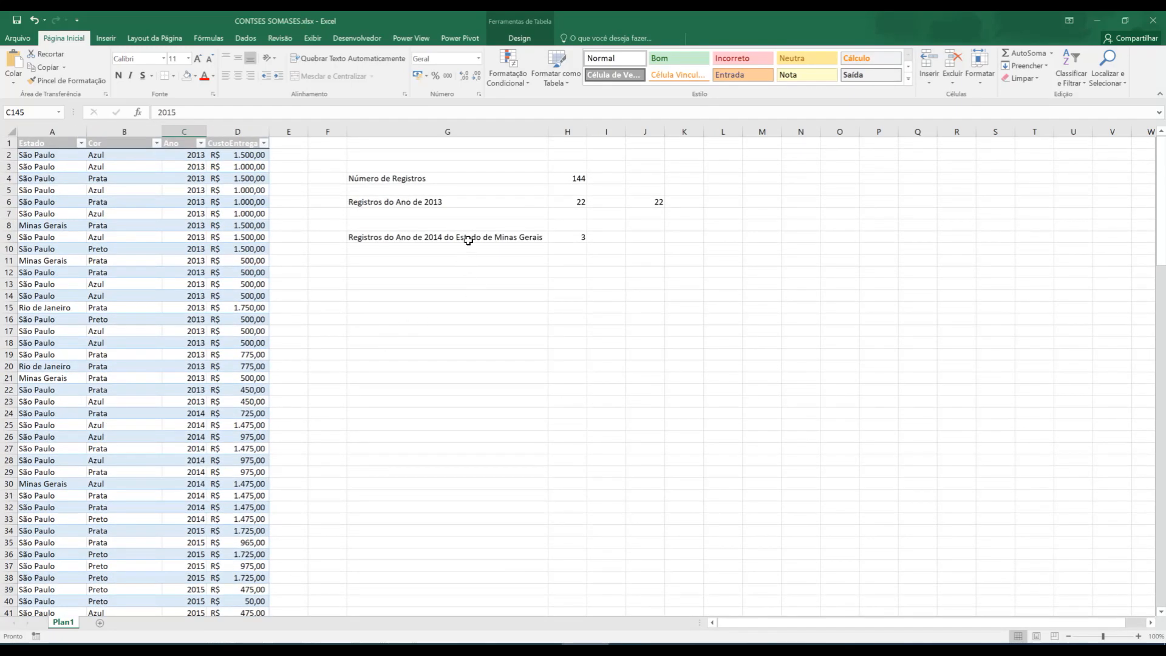
scroll(274, 304, "down", 20)
scroll(270, 308, "down", 2)
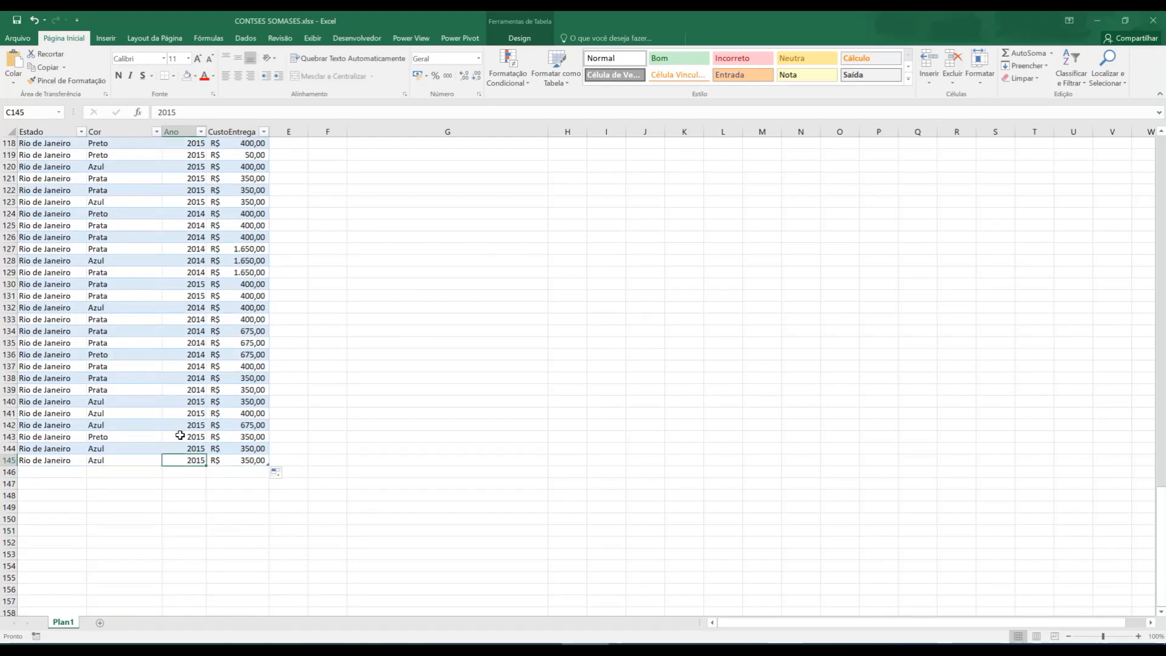
key("Return")
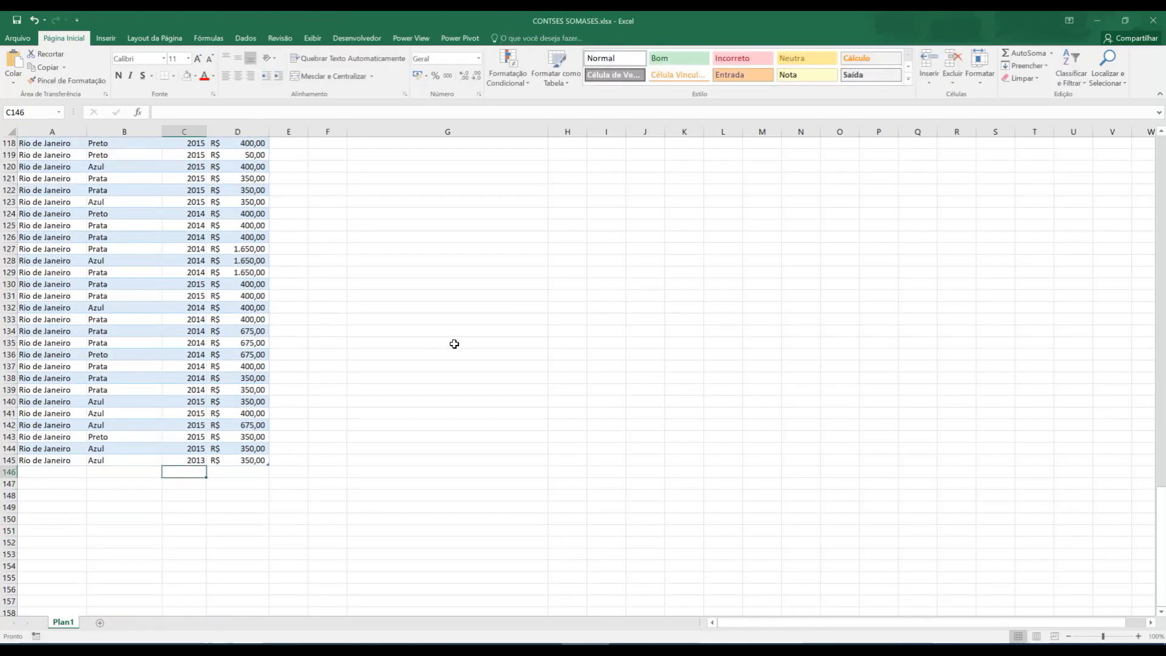
scroll(455, 345, "up", 14)
scroll(454, 344, "up", 20)
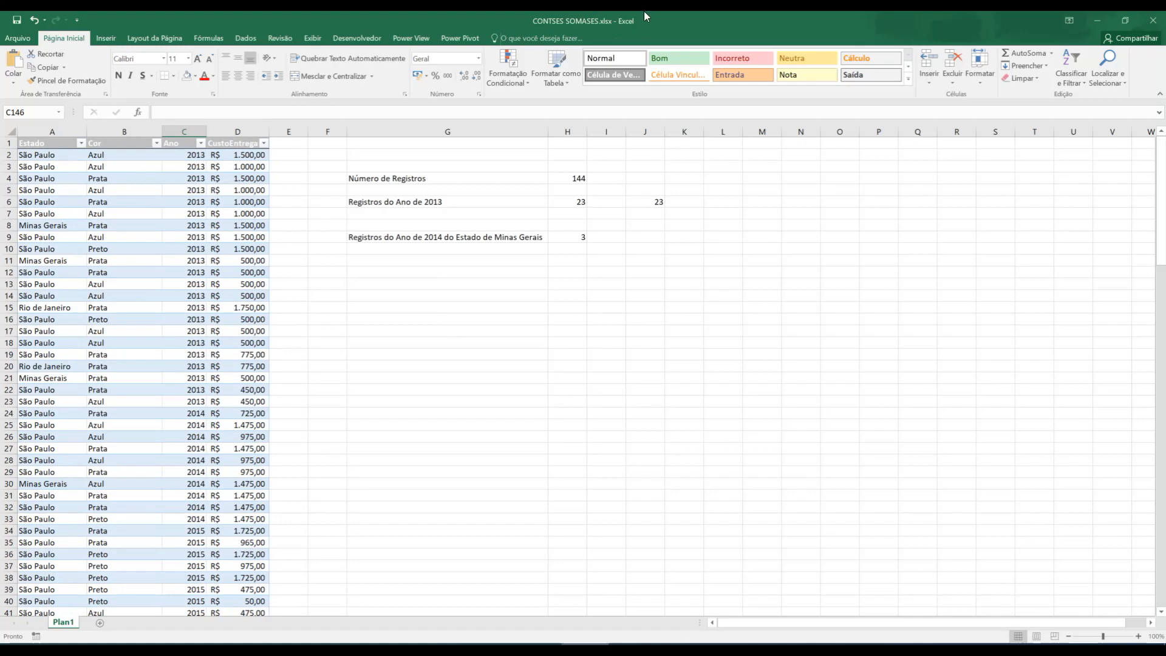
left_click(573, 202)
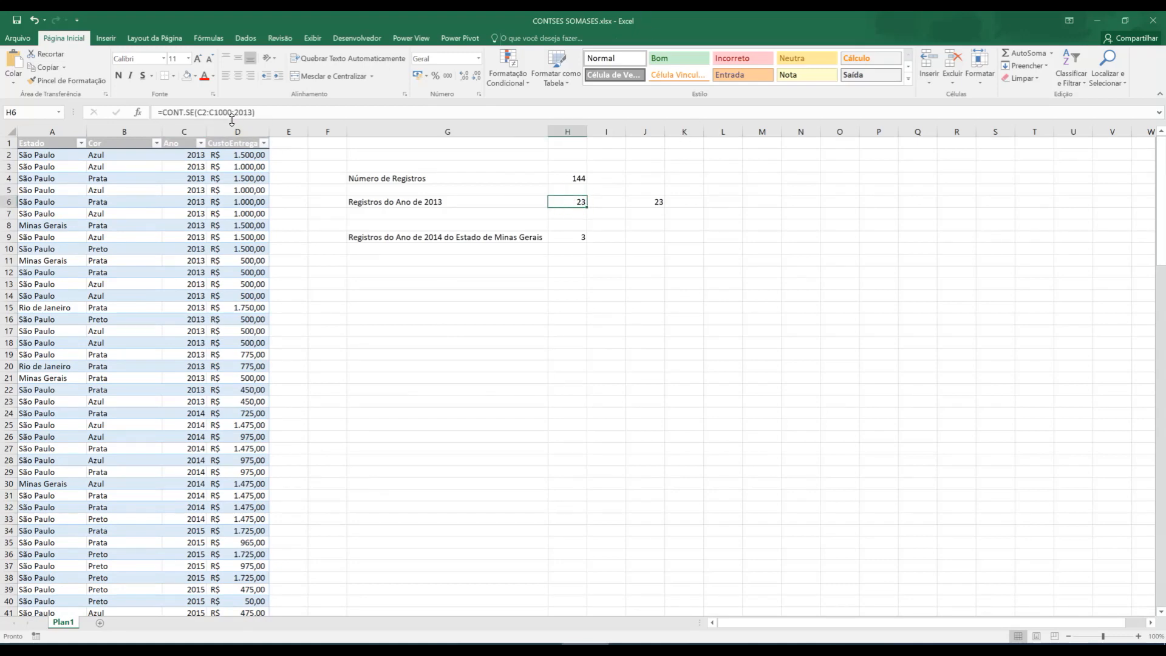
left_click(663, 201)
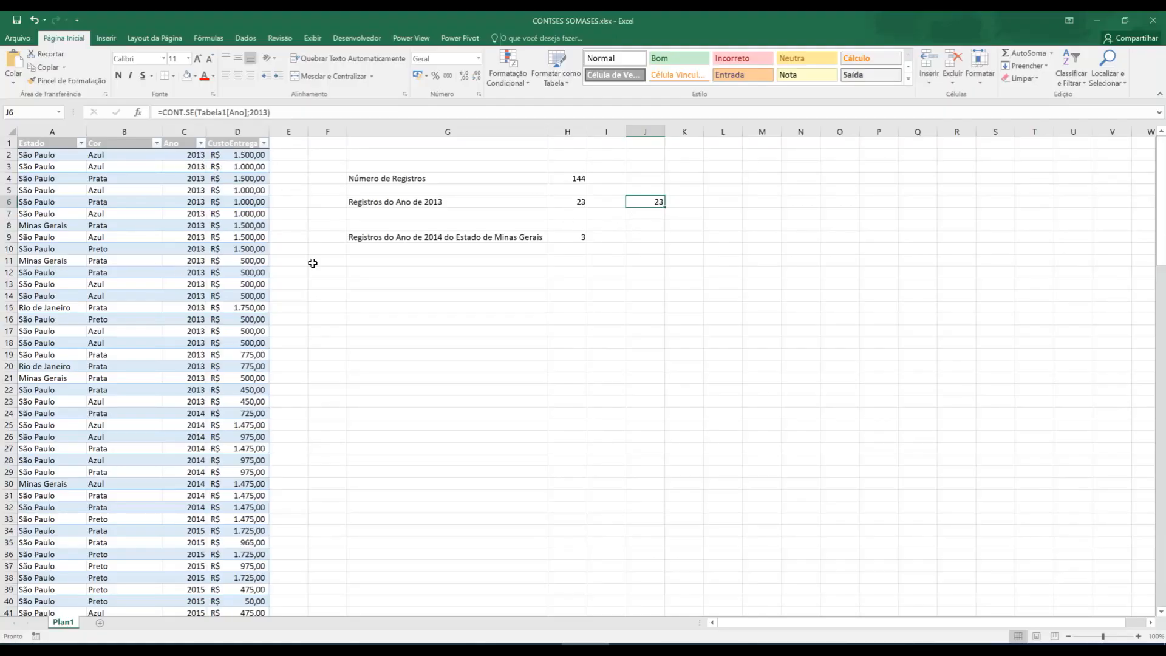
- Start a CONT.SES formula in J9 with the table's Ano column, Tabela1[Ano], as the first criteria range and 2014 as its criterion
left_click(636, 236)
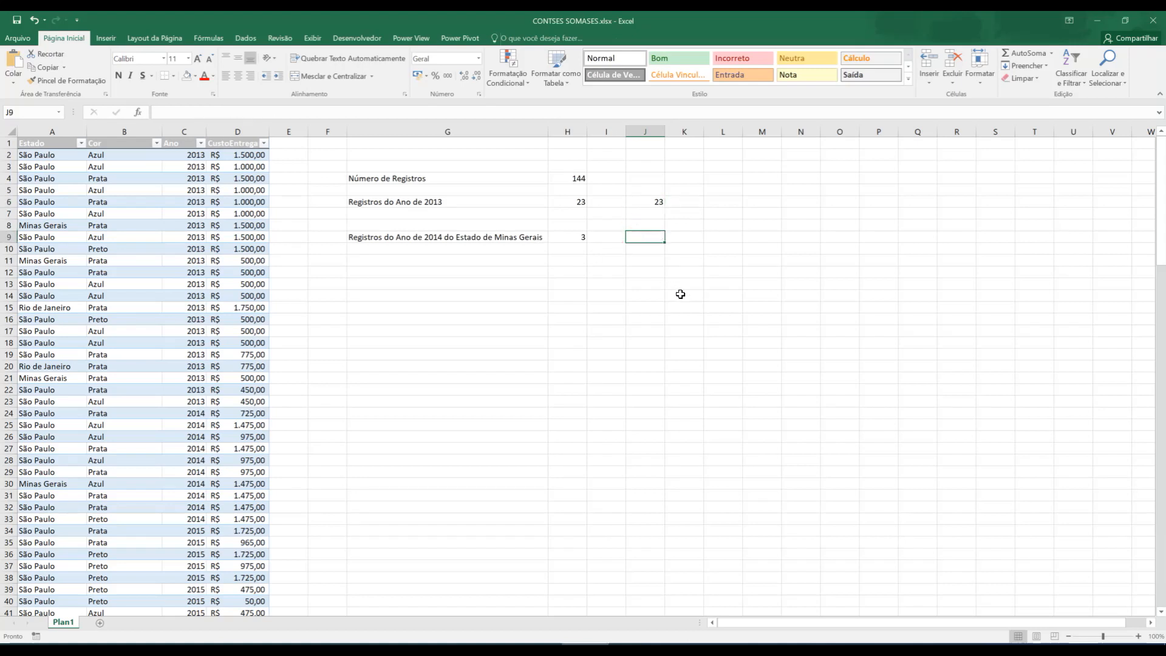
type("=con")
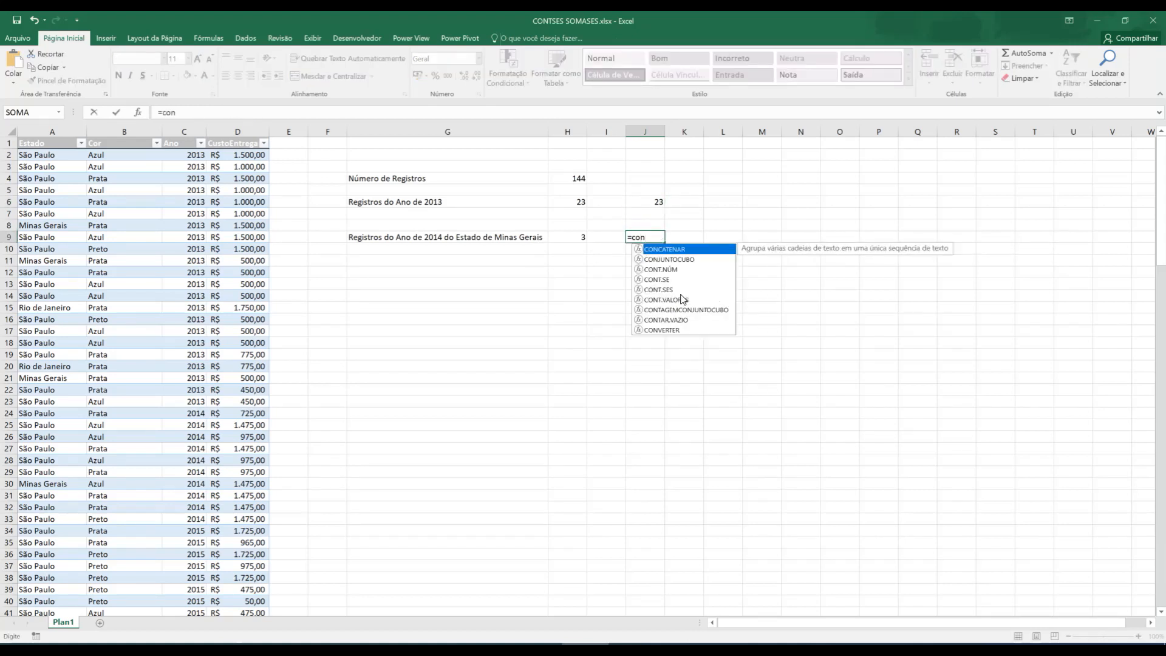
double_click(680, 291)
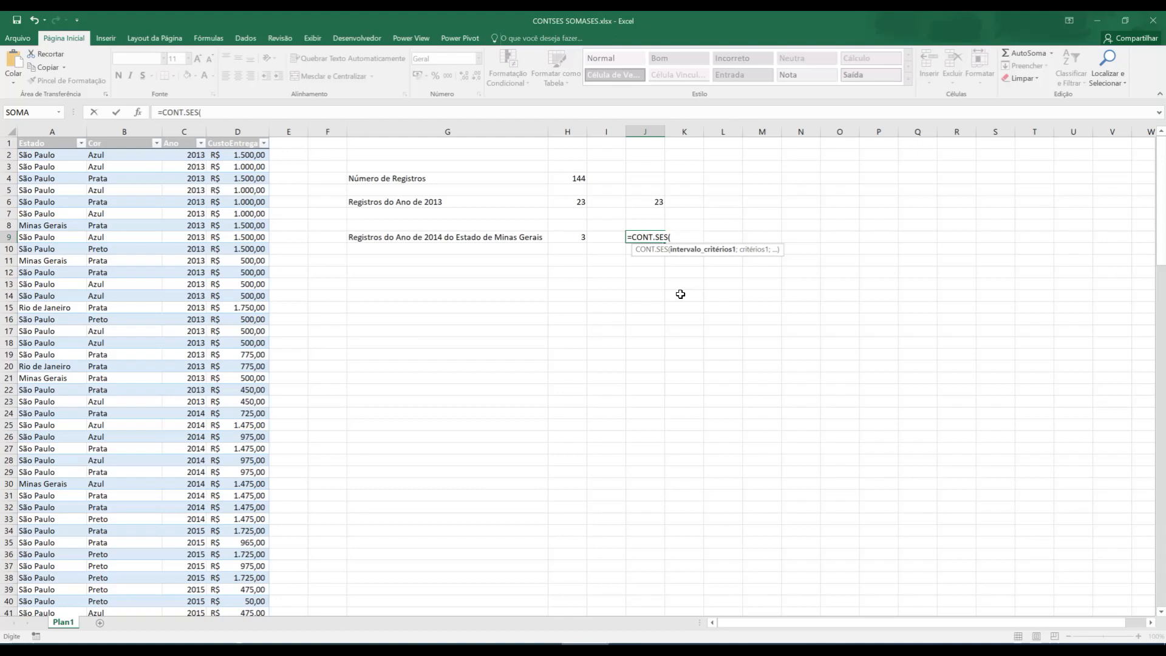
type("ta")
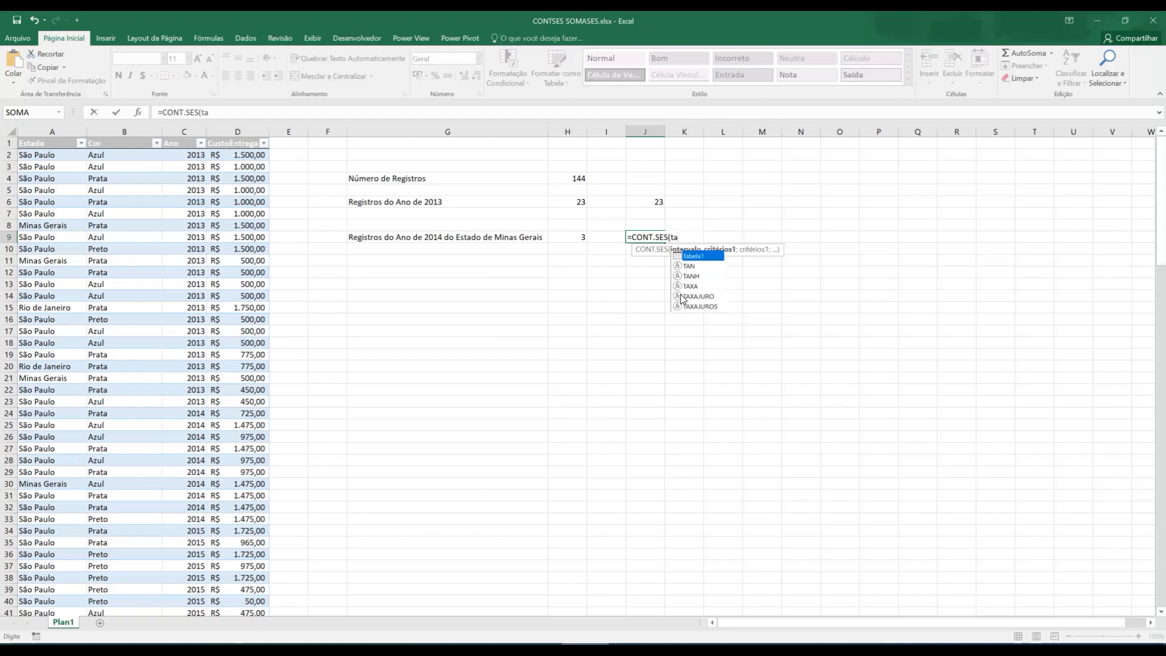
key("Tab")
type("[")
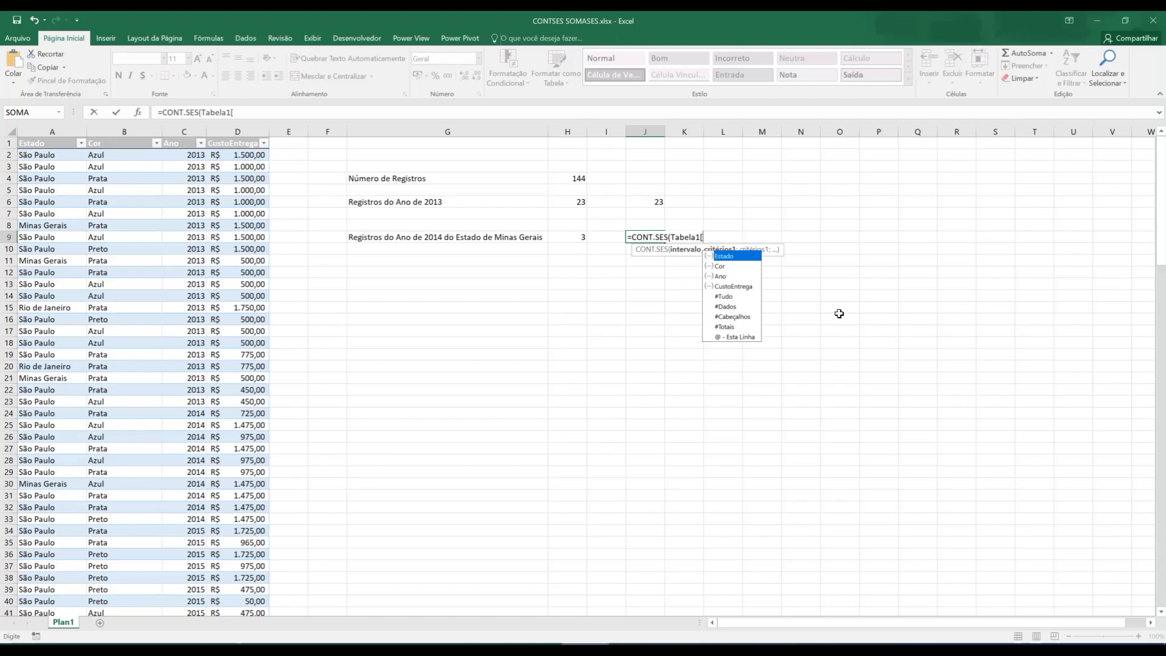
double_click(722, 275)
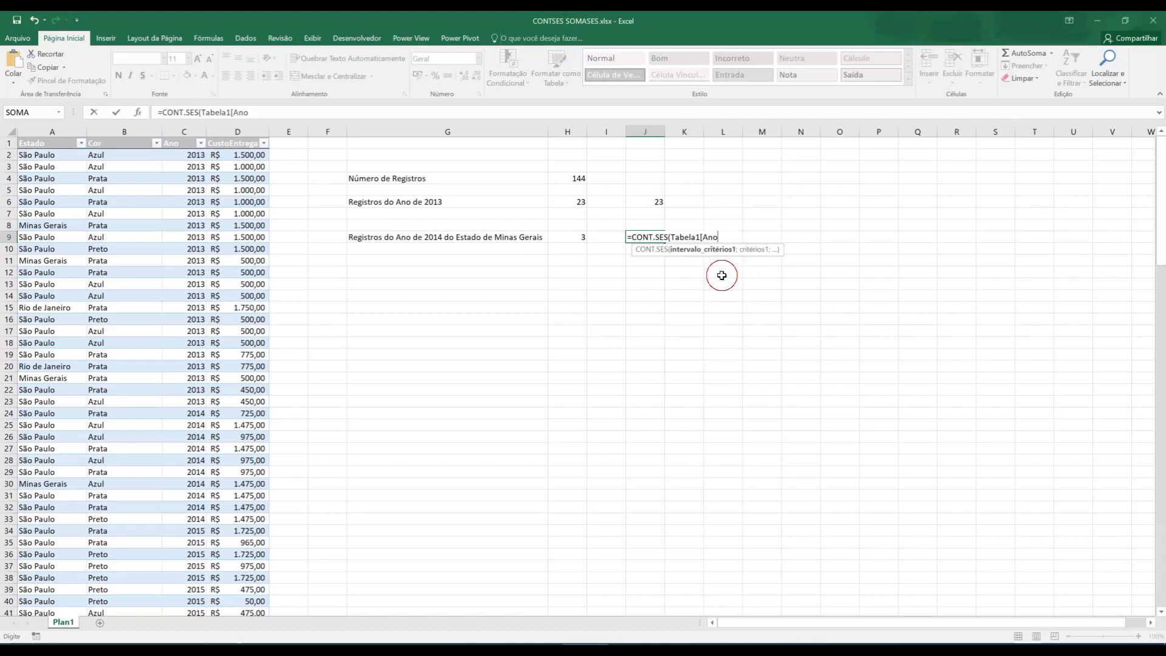
type("];2014")
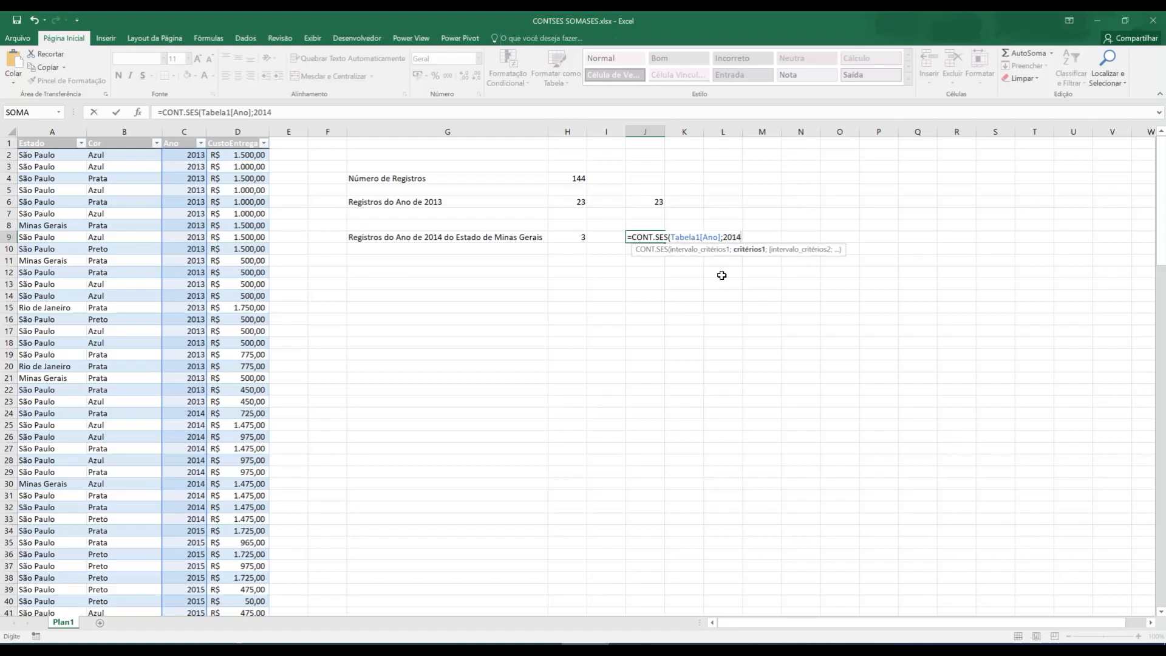
- Complete the J9 formula with Tabela1[Estado] as the second criteria range and "Minas Gerais" as its criterion
type(";")
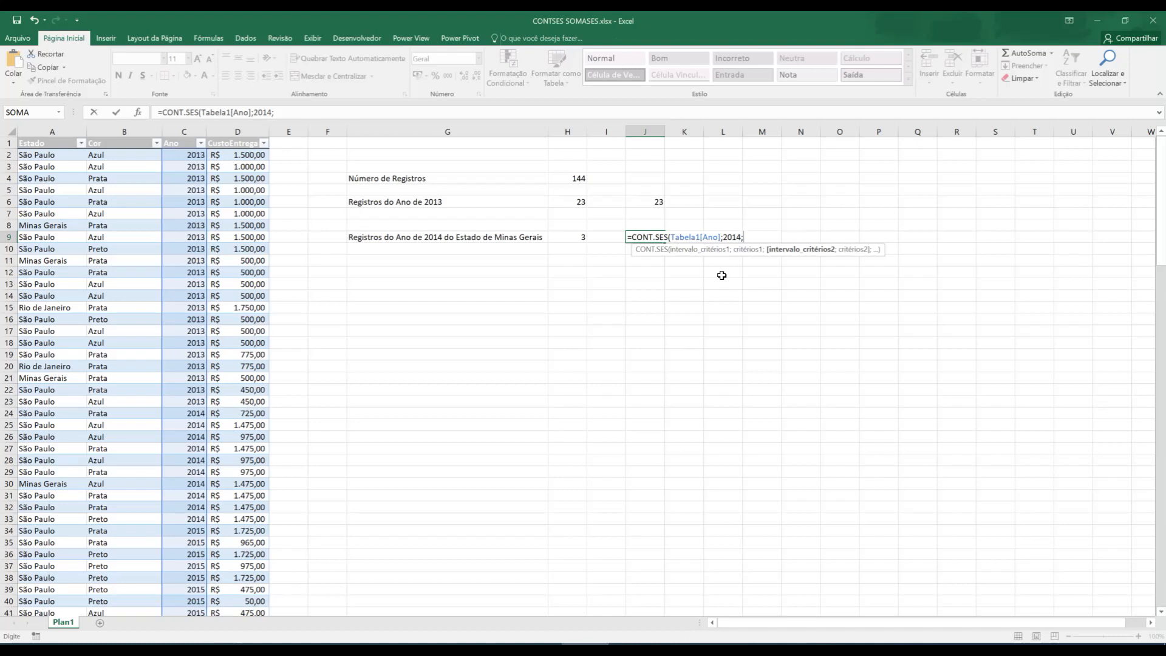
type("Tabela1")
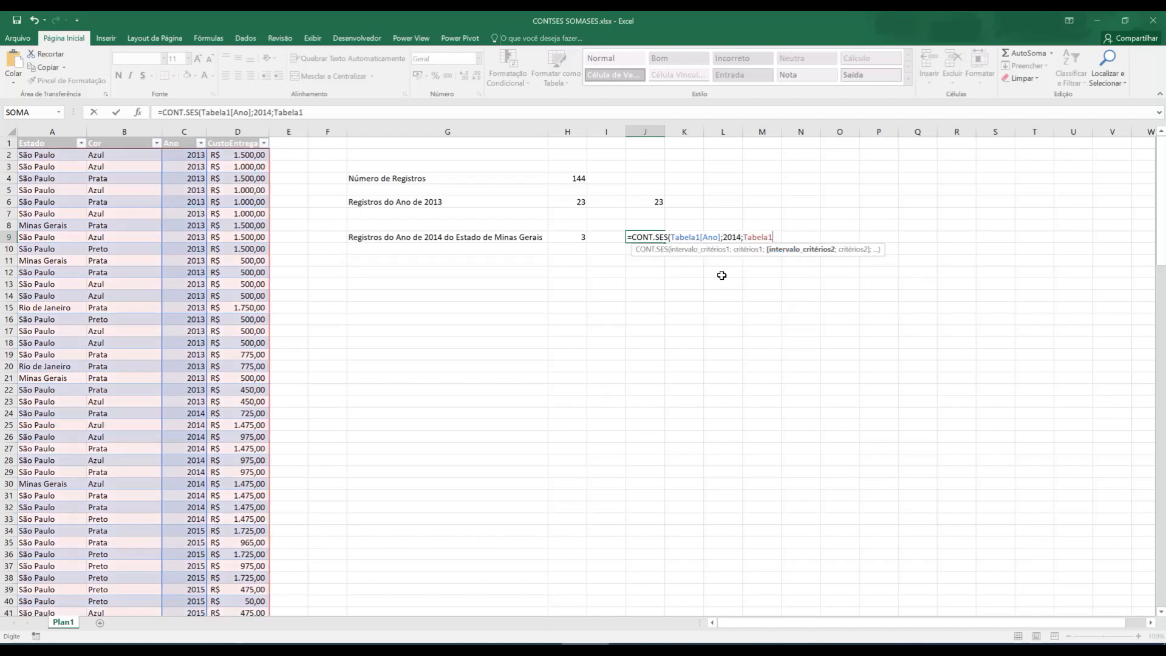
type("[")
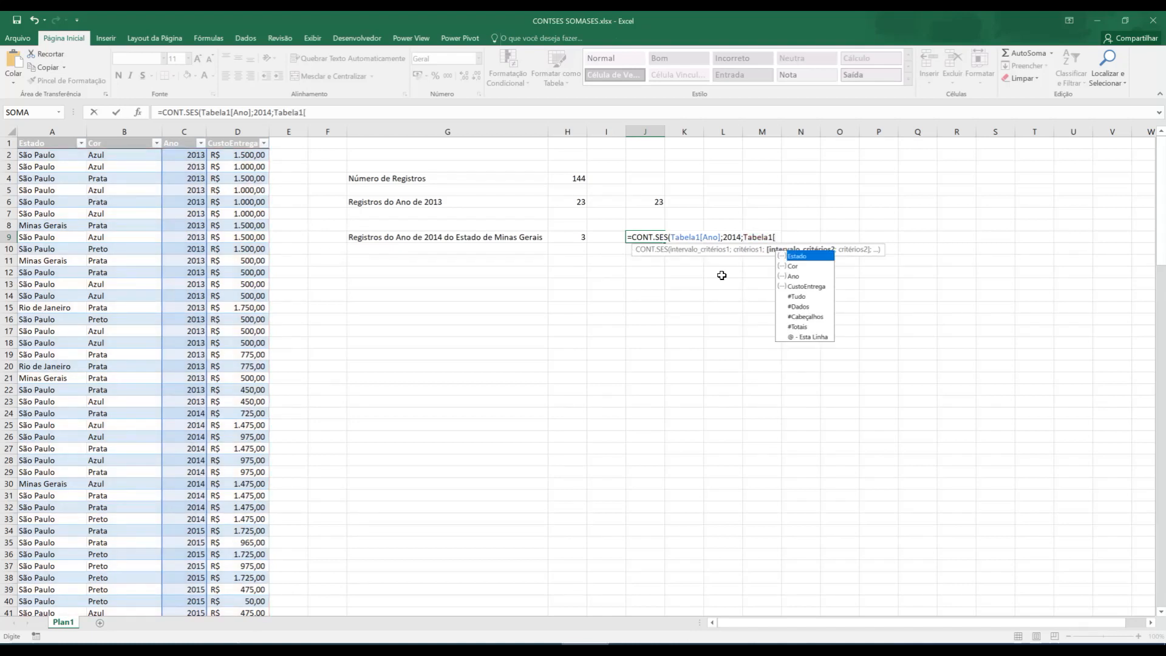
double_click(796, 256)
type("];\"Minas")
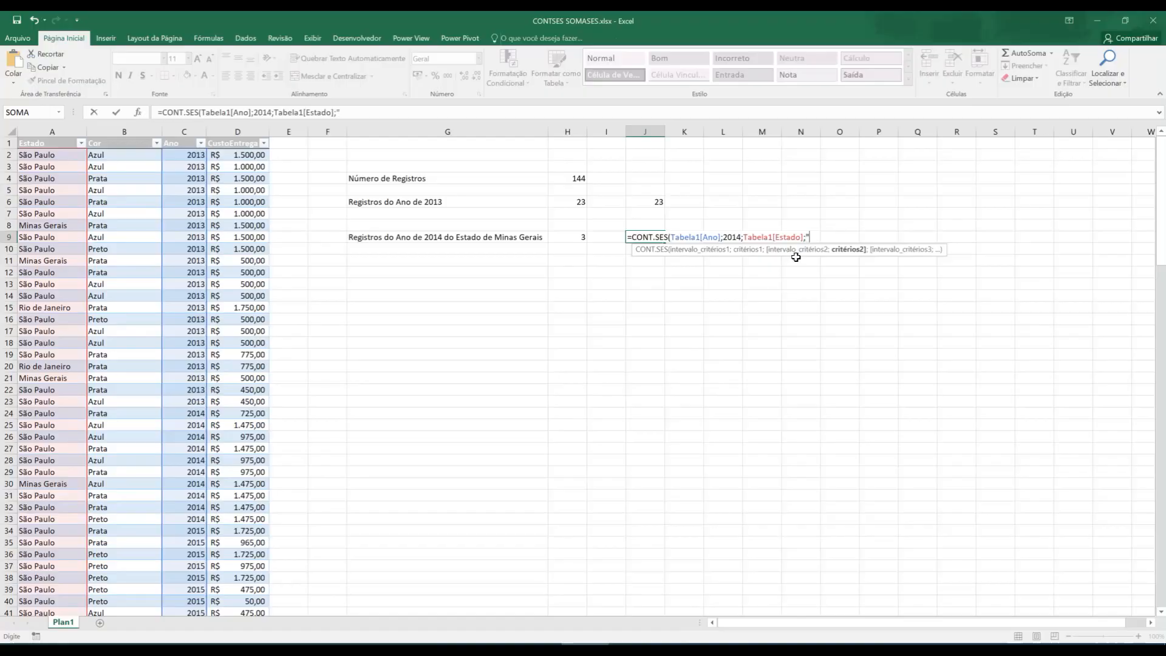
type(" Gerais\")")
key("Return")
left_click(663, 234)
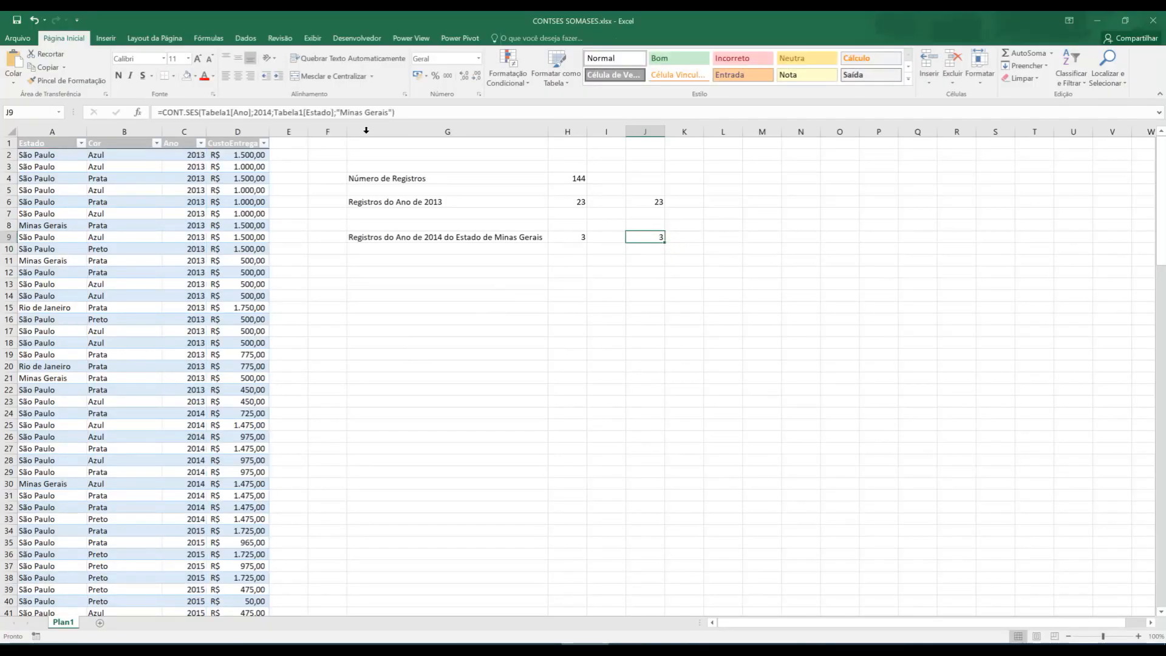